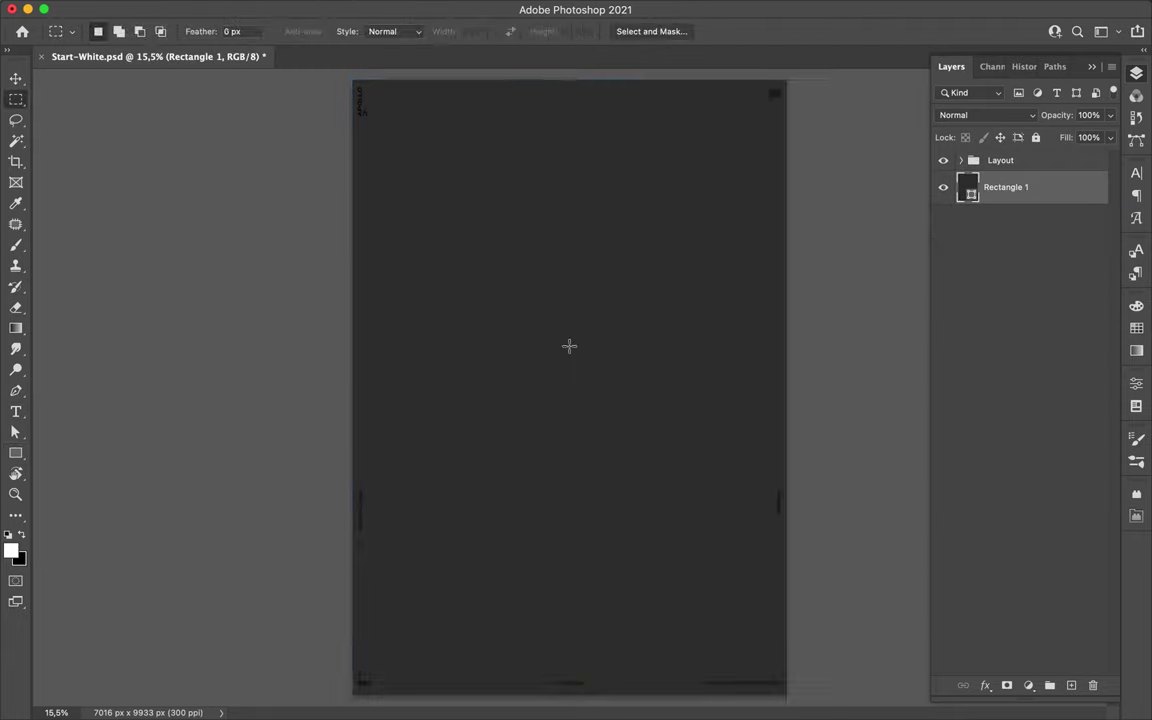
Step: Draw a dark circle in the poster centre and paint red, yellow and blue soft streaks in it
{"action": "left_click_drag", "start_coordinate": [569, 360], "coordinate": [682, 482]}
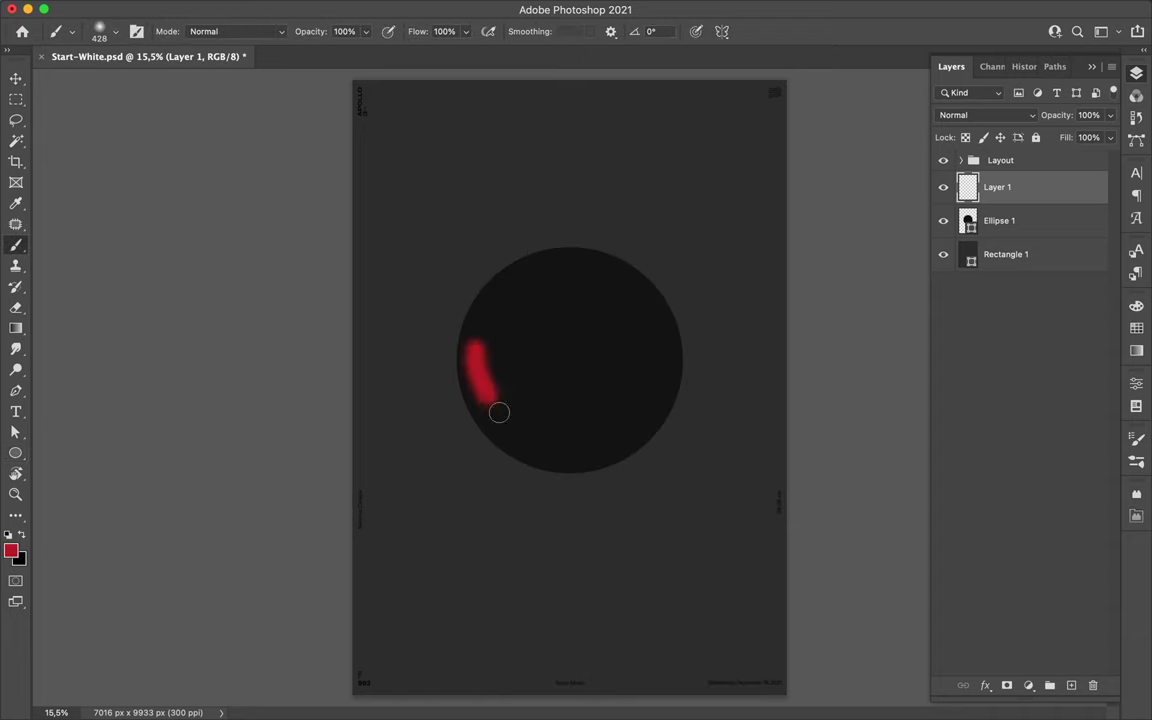
{"action": "left_click", "coordinate": [11, 551]}
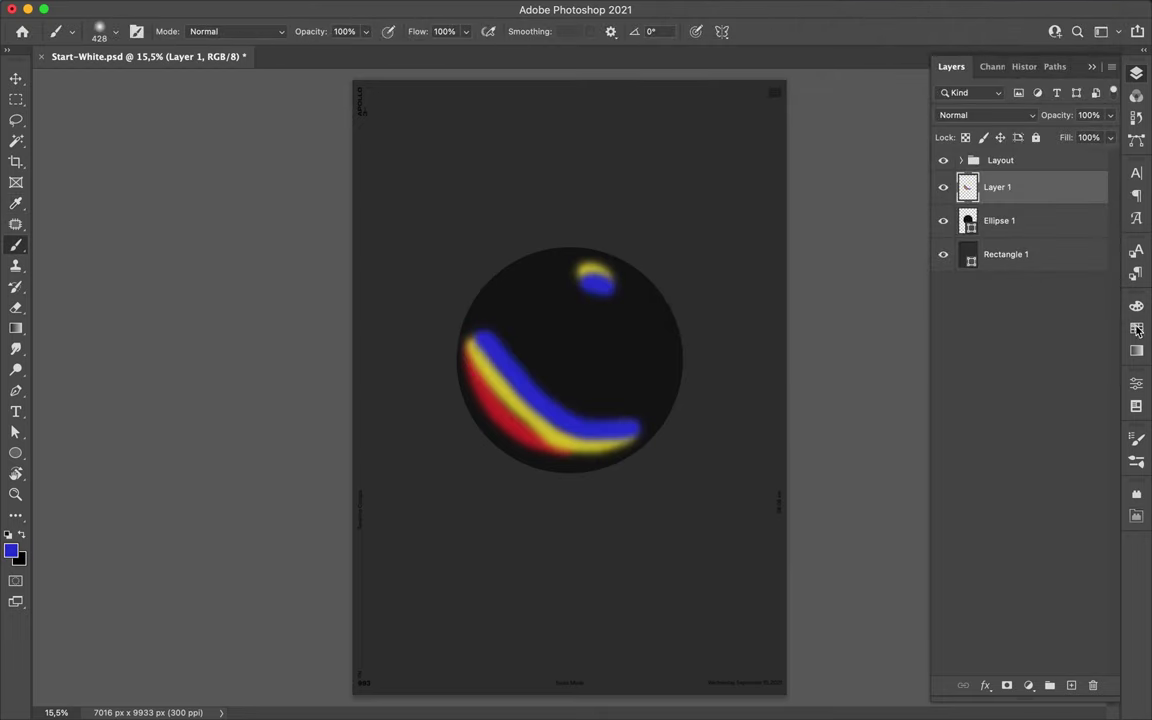
{"action": "left_click", "coordinate": [1137, 330]}
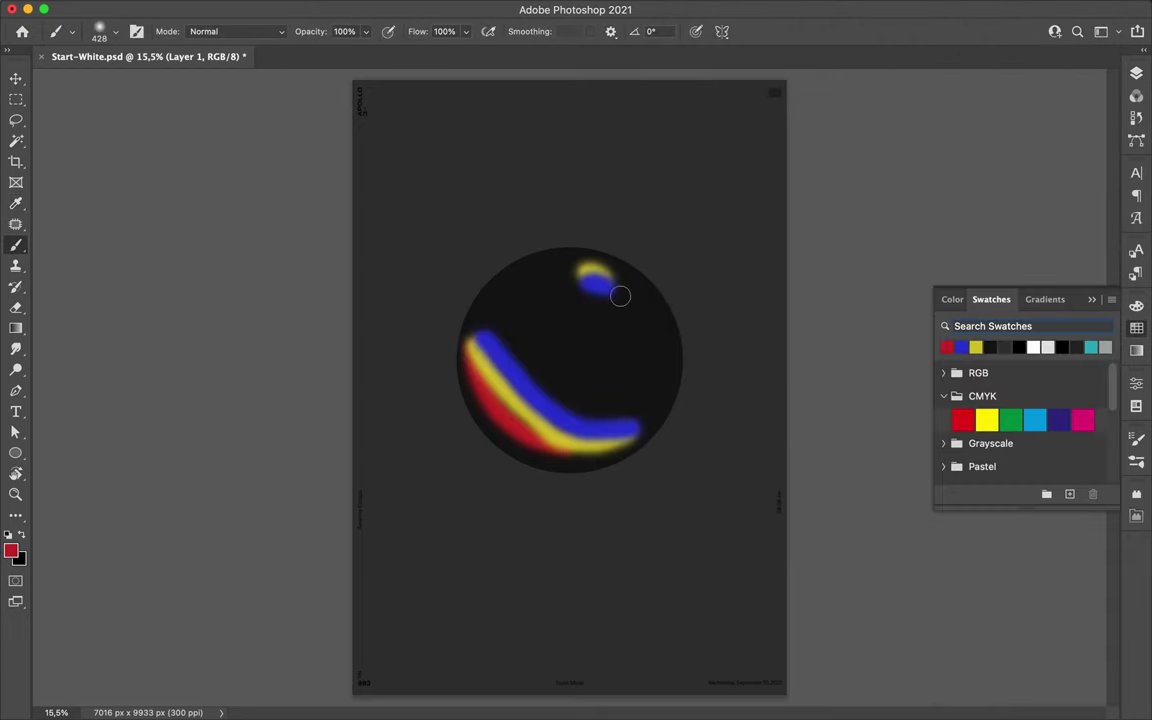
{"action": "left_click", "coordinate": [1137, 74]}
Step: Duplicate the streak layer and apply a 138,3 px Gaussian Blur to it
{"action": "key", "text": "ctrl+super+f"}
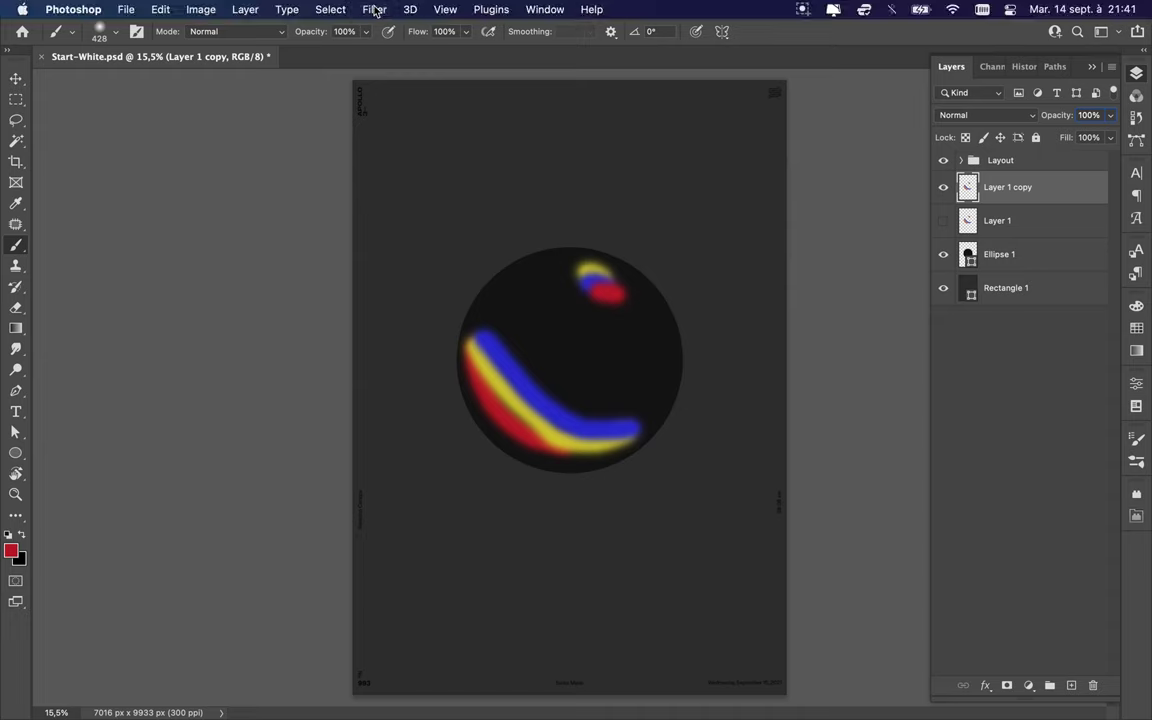
{"action": "left_click", "coordinate": [378, 10]}
{"action": "left_click", "coordinate": [630, 277]}
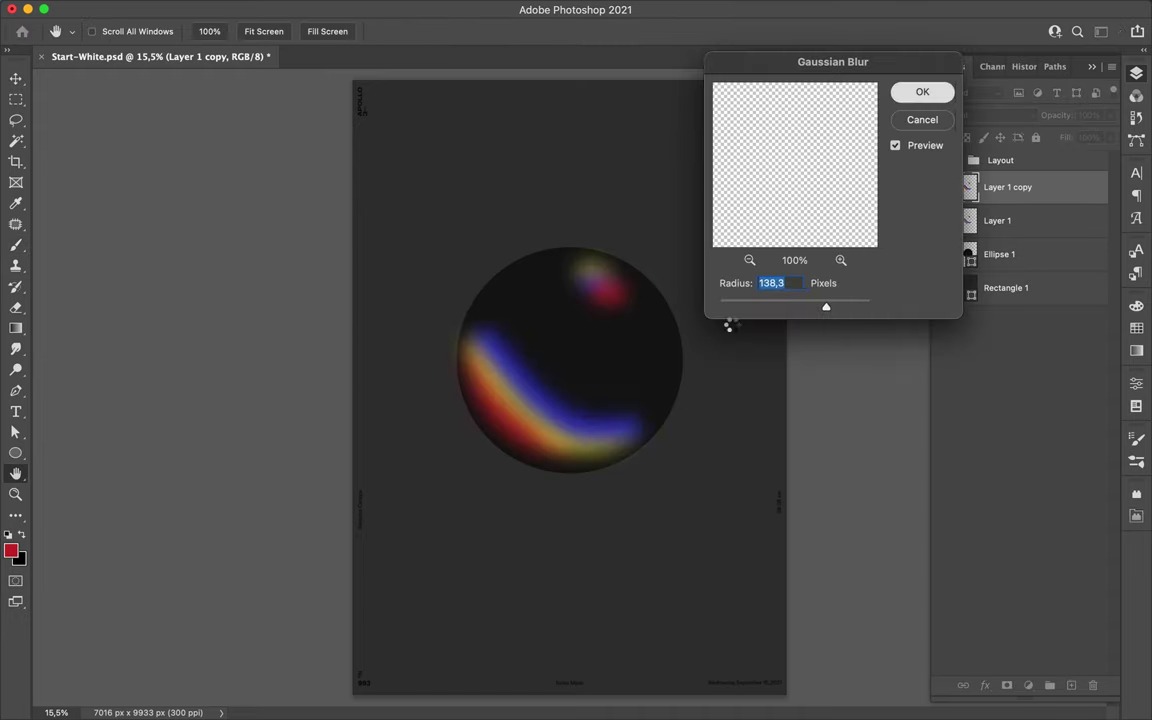
{"action": "key", "text": "Return"}
Step: Open Liquify on the blurred streaks to push them into a smoother curve
{"action": "left_click", "coordinate": [990, 115]}
{"action": "left_click", "coordinate": [966, 190]}
{"action": "left_click", "coordinate": [374, 9]}
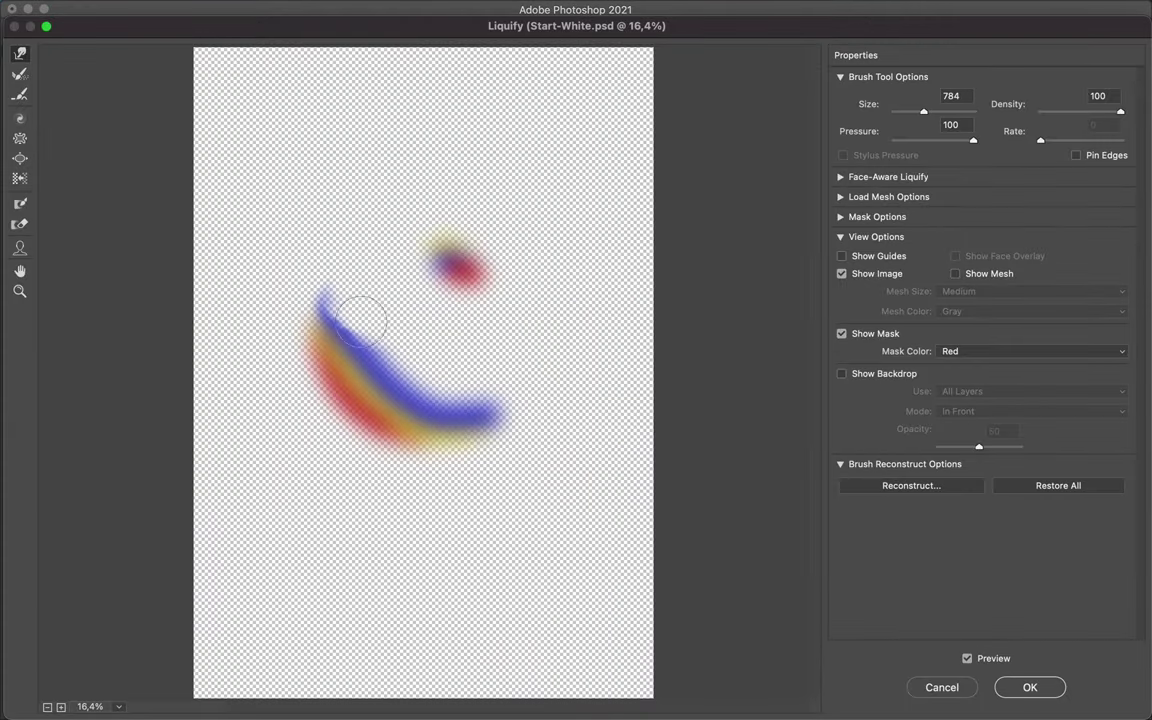
Step: Commit the Liquify reshape, set the streaks to Color Dodge and duplicate that layer
{"action": "key", "text": "Return"}
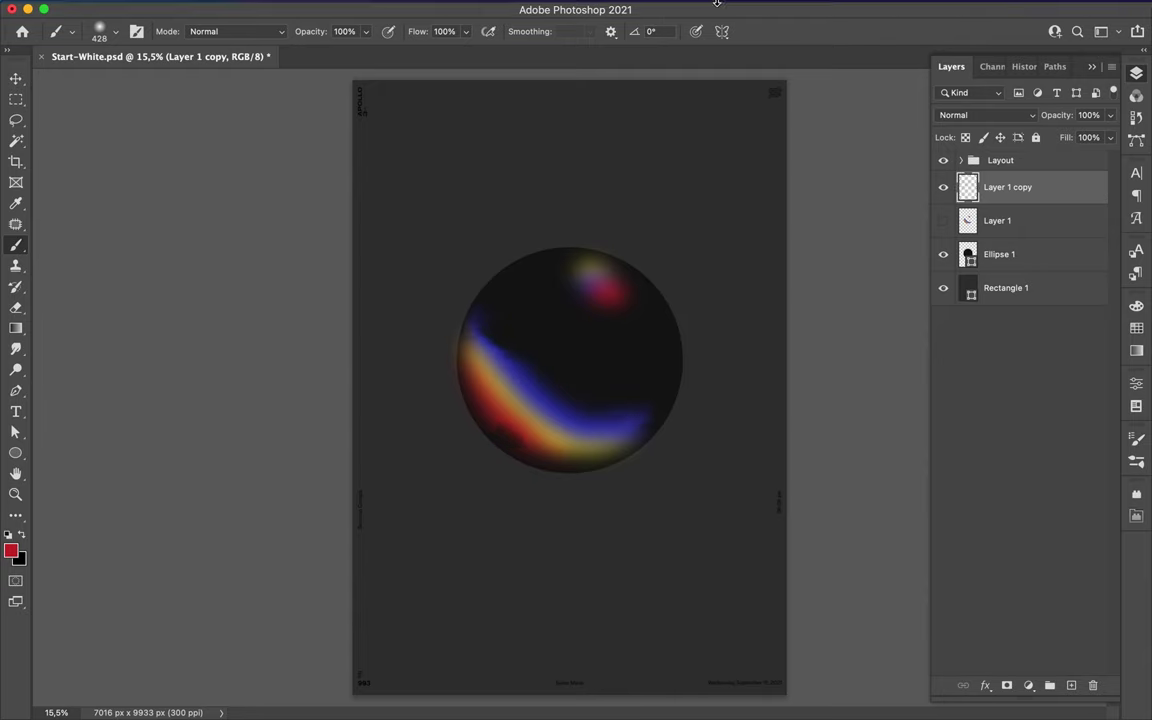
{"action": "left_click", "coordinate": [1025, 115]}
{"action": "left_click", "coordinate": [970, 265]}
{"action": "left_click_drag", "start_coordinate": [1010, 187], "coordinate": [1035, 205]}
{"action": "left_click", "coordinate": [1025, 115]}
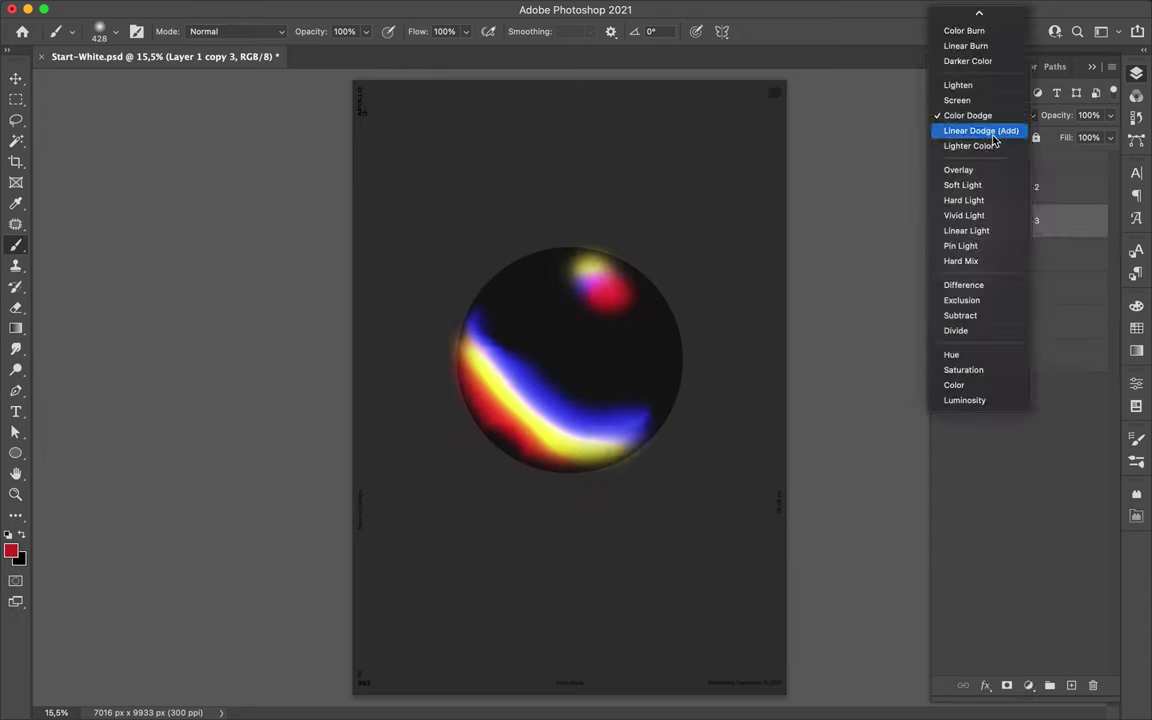
{"action": "key", "text": "Escape"}
Step: Lower the streak copy's Fill to about 17% and blend it as Lighter Color
{"action": "key", "text": "shift+alt+n"}
{"action": "left_click_drag", "start_coordinate": [1110, 137], "coordinate": [1051, 163]}
{"action": "left_click", "coordinate": [985, 115]}
{"action": "left_click", "coordinate": [977, 298]}
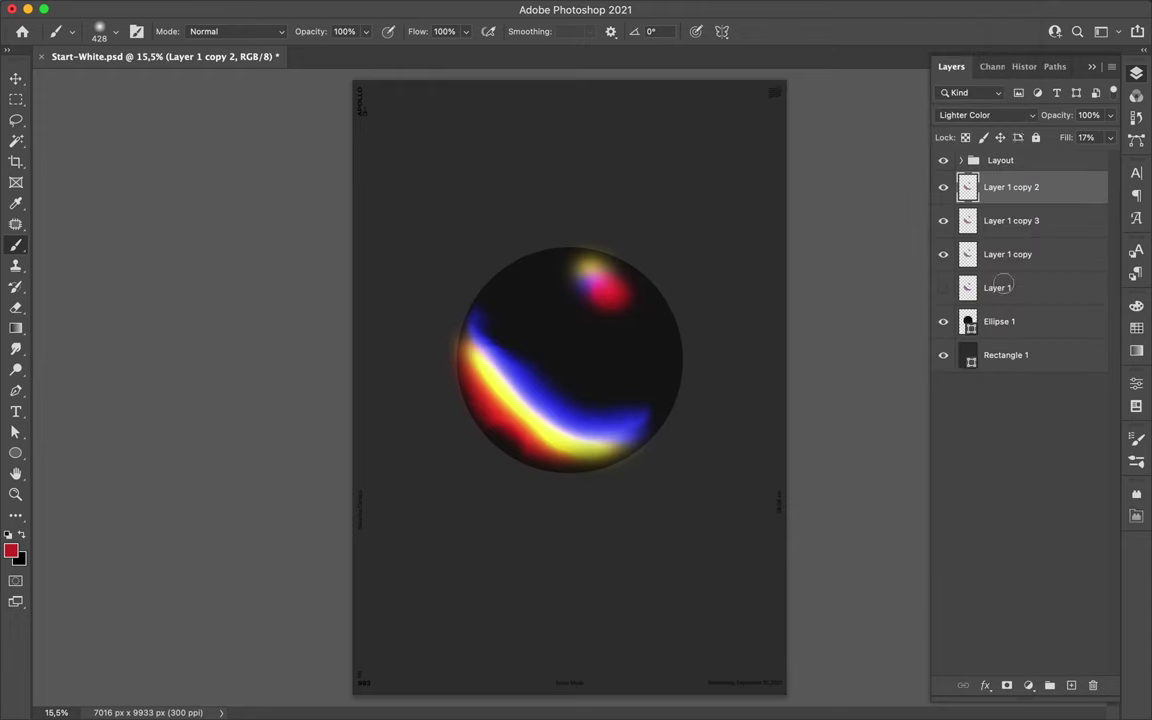
Step: Undo an accidental circle duplicate, returning to the Layer 1 copy 3 streaks
{"action": "left_click_drag", "start_coordinate": [998, 321], "coordinate": [1010, 187]}
{"action": "left_click", "coordinate": [985, 115]}
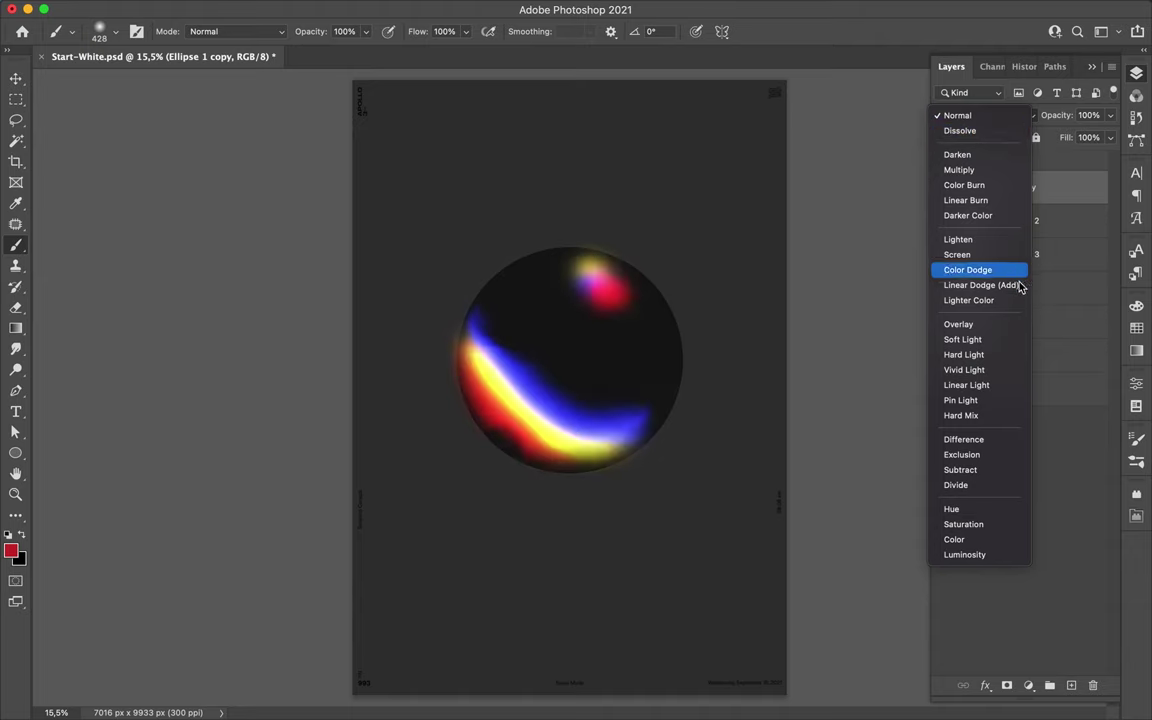
{"action": "key", "text": "Escape"}
{"action": "key", "text": "ctrl+z"}
Step: Gaussian-blur the streak copy again and select the streak layers for merging
{"action": "left_click", "coordinate": [374, 9]}
{"action": "left_click", "coordinate": [650, 278]}
{"action": "left_click", "coordinate": [921, 97]}
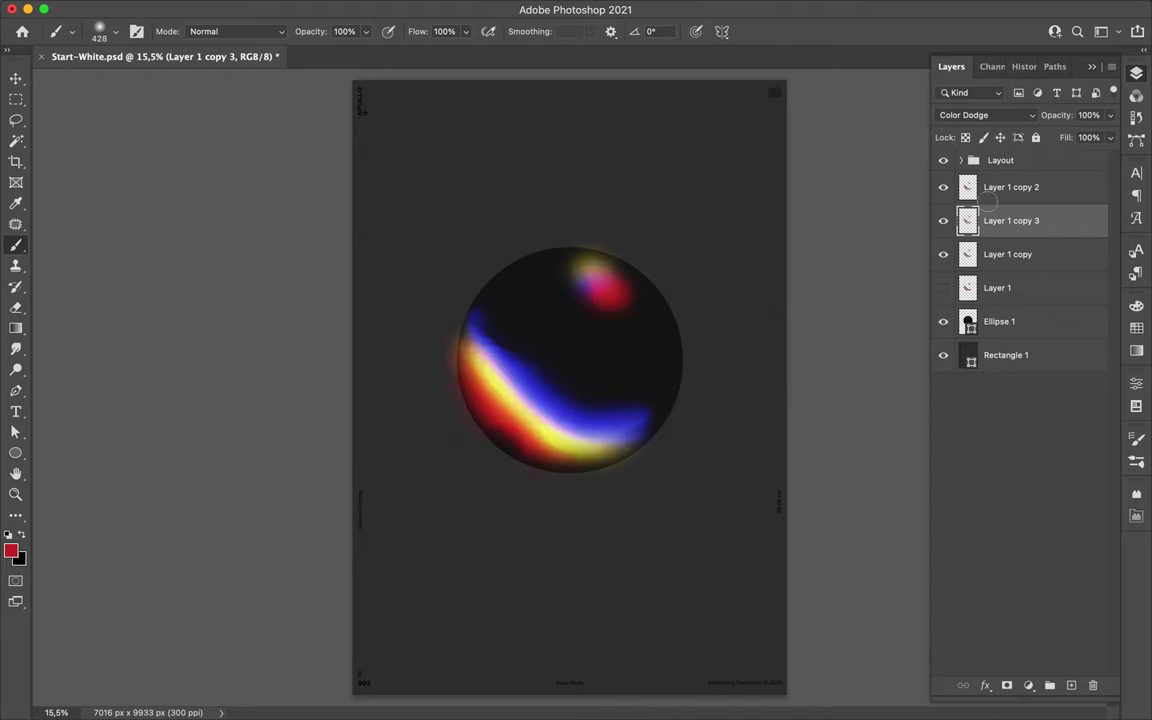
{"action": "left_click", "coordinate": [1008, 254]}
{"action": "left_click", "coordinate": [1010, 187], "text": "shift"}
Step: Merge the streak copies into one layer and warp it to hug the sphere's lower edge
{"action": "key", "text": "ctrl+e"}
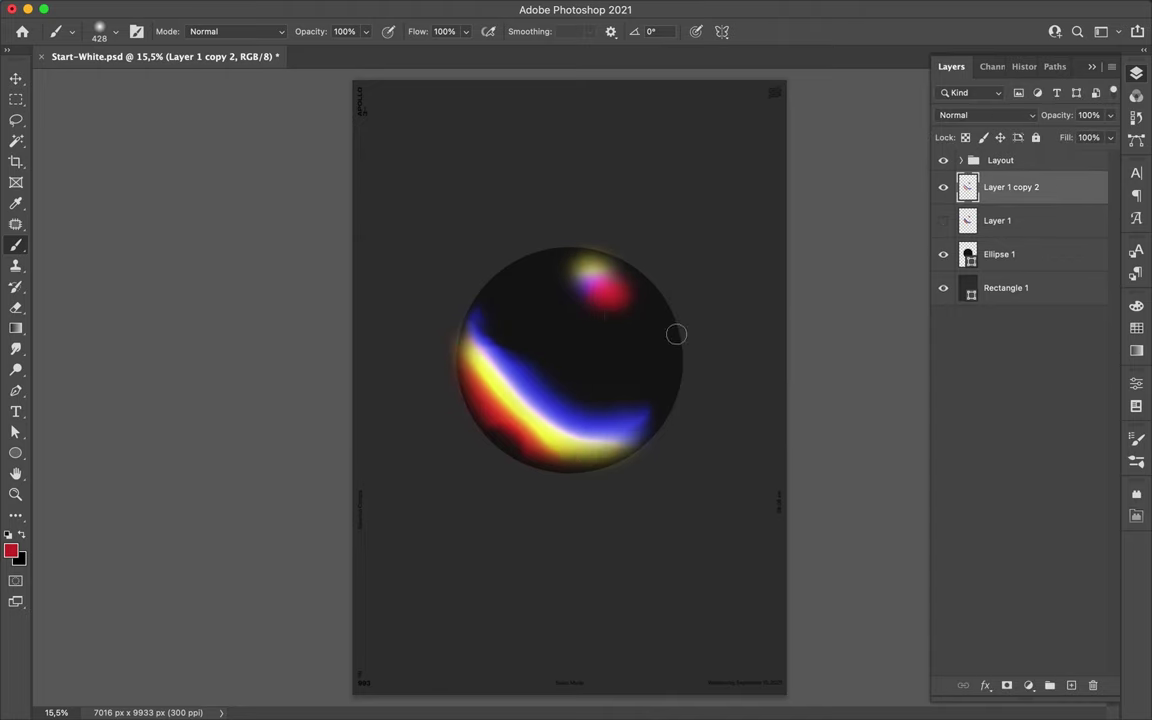
{"action": "key", "text": "ctrl+t"}
{"action": "left_click_drag", "start_coordinate": [530, 432], "coordinate": [501, 442]}
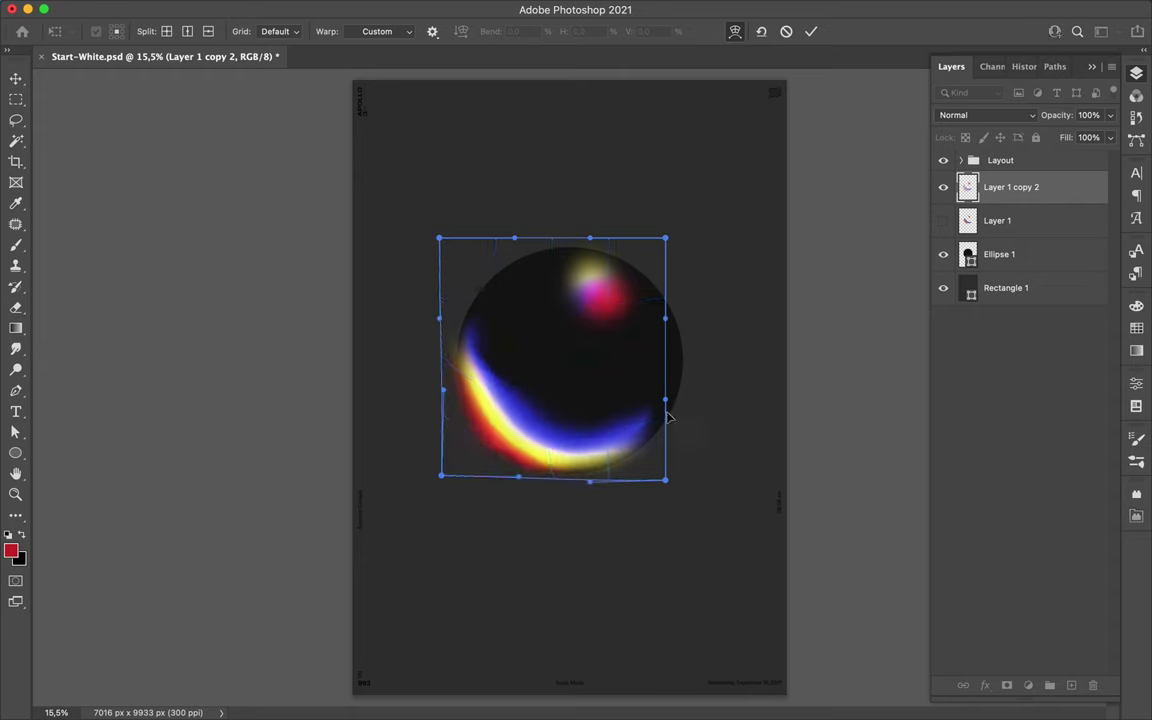
{"action": "left_click_drag", "start_coordinate": [663, 411], "coordinate": [464, 344]}
{"action": "left_click_drag", "start_coordinate": [518, 477], "coordinate": [515, 513]}
{"action": "left_click_drag", "start_coordinate": [590, 482], "coordinate": [597, 511]}
{"action": "mouse_move", "coordinate": [522, 454]}
{"action": "left_mouse_down"}
{"action": "mouse_move", "coordinate": [594, 458]}
{"action": "mouse_move", "coordinate": [625, 249]}
{"action": "mouse_move", "coordinate": [607, 324]}
{"action": "left_mouse_up"}
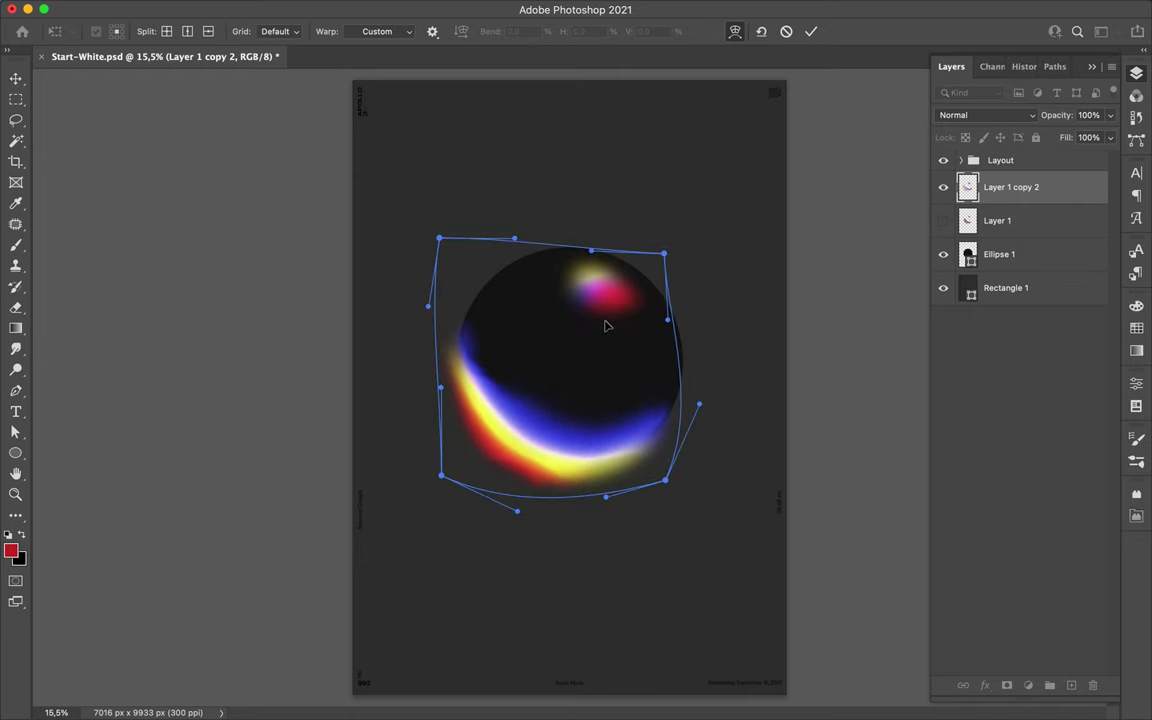
{"action": "key", "text": "b"}
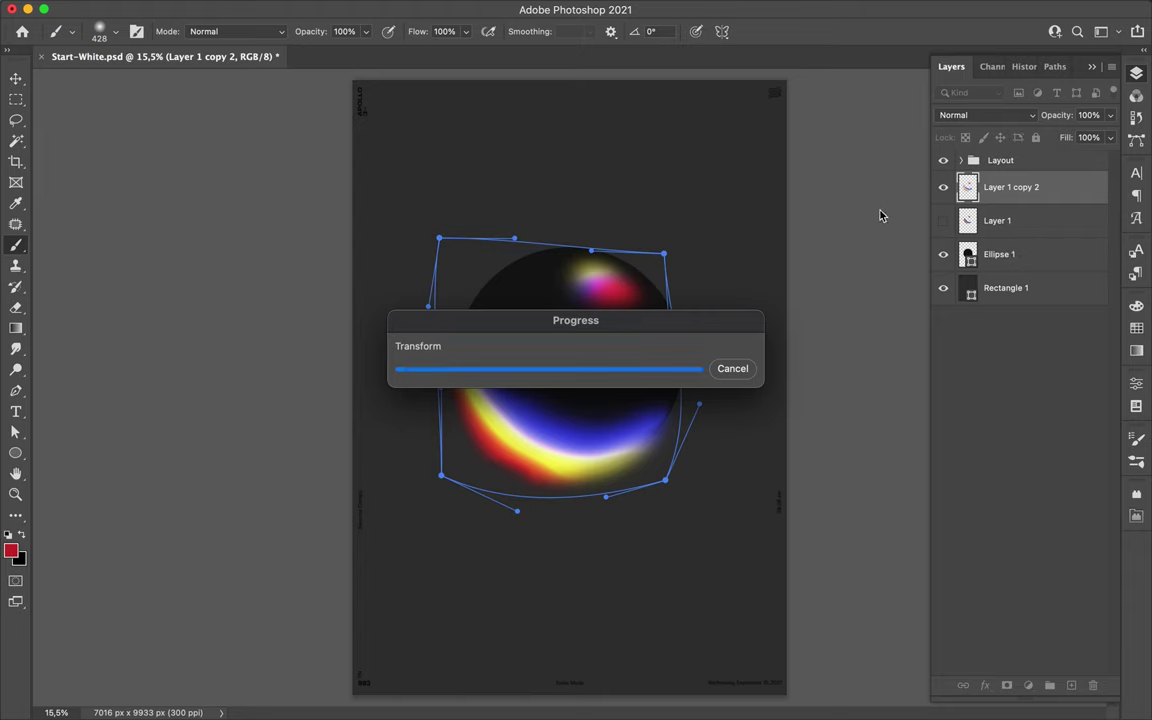
Step: Duplicate the Ellipse 1 circle and hide the colour streak layer
{"action": "key", "text": "v"}
{"action": "key", "text": "ctrl+comma"}
{"action": "left_click", "coordinate": [1036, 254]}
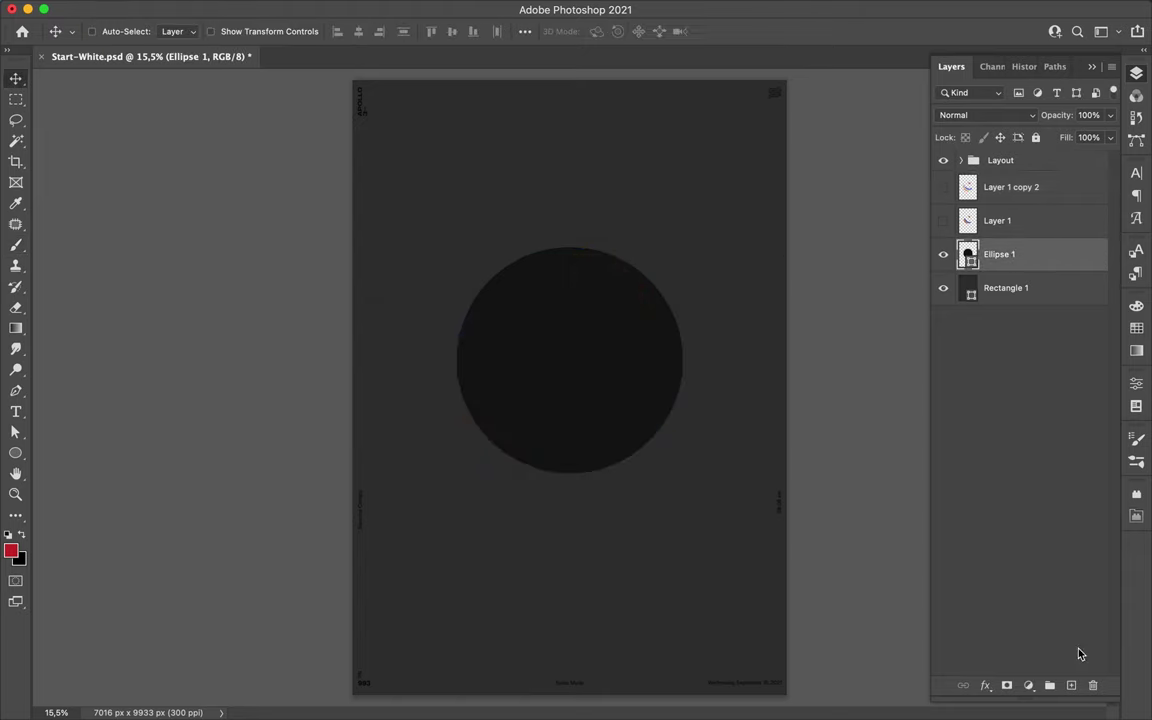
Step: Give the circle copy Satin, Bevel & Emboss (Depth 95) and Inner Glow (Screen 35%) effects
{"action": "double_click", "coordinate": [964, 242]}
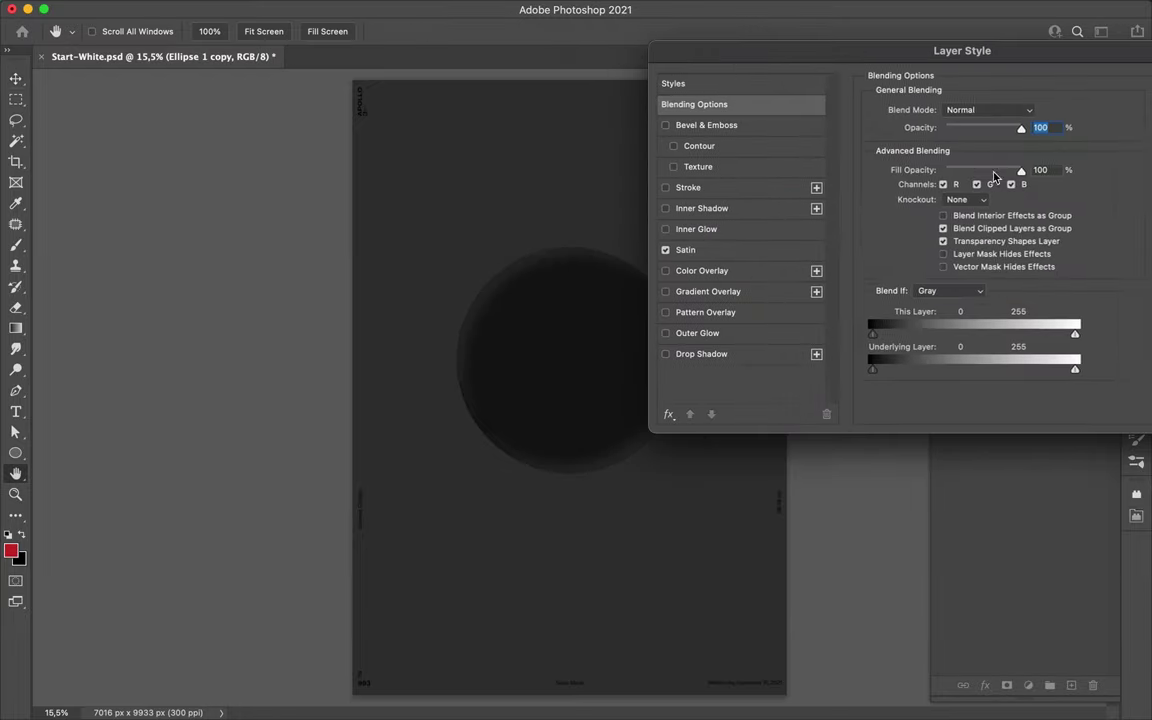
{"action": "left_click", "coordinate": [685, 249]}
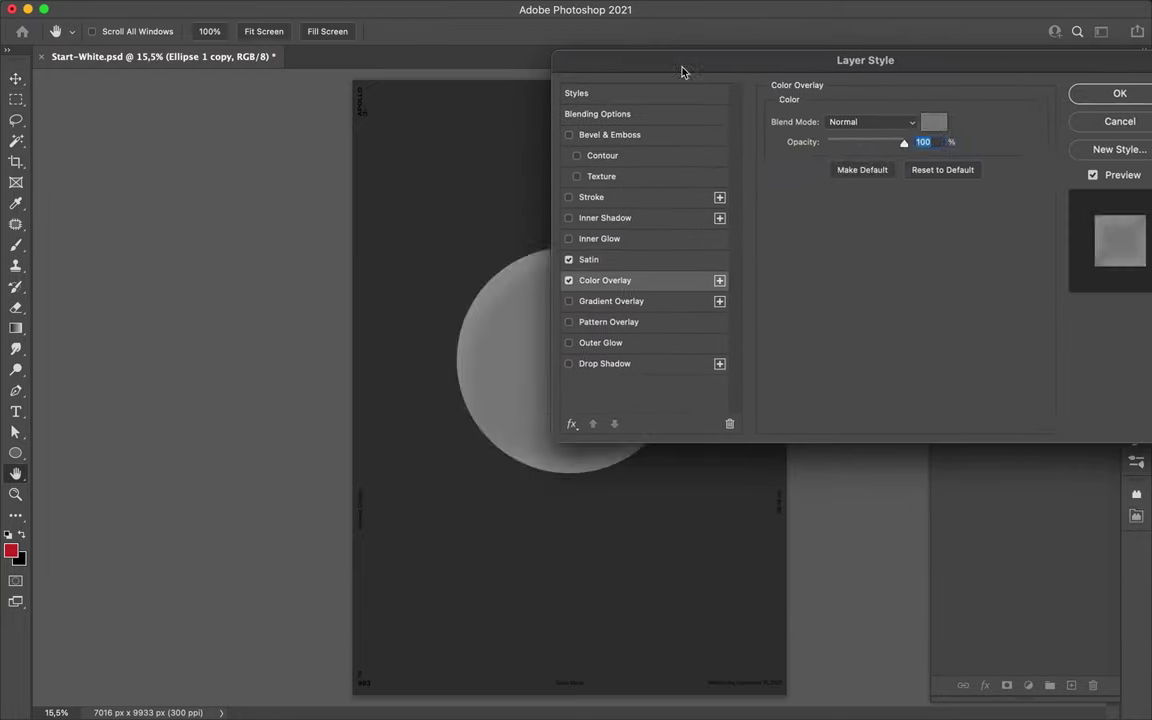
{"action": "left_click", "coordinate": [638, 134]}
{"action": "left_click_drag", "start_coordinate": [905, 131], "coordinate": [910, 163]}
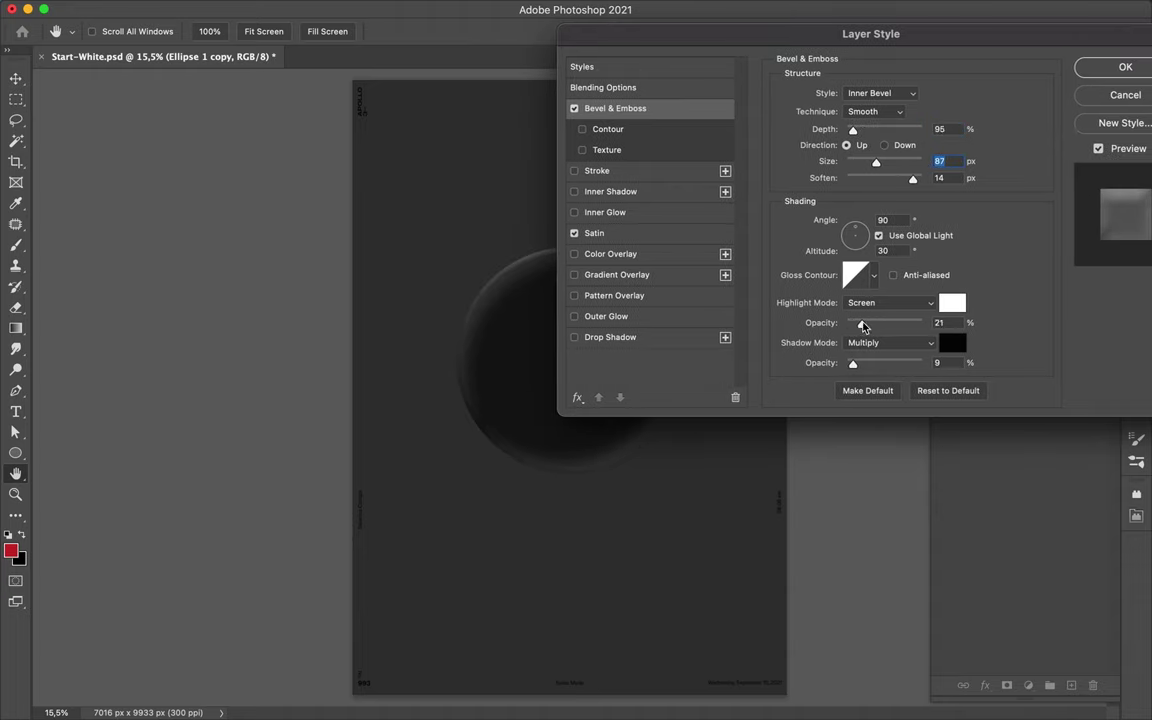
{"action": "left_click", "coordinate": [653, 214]}
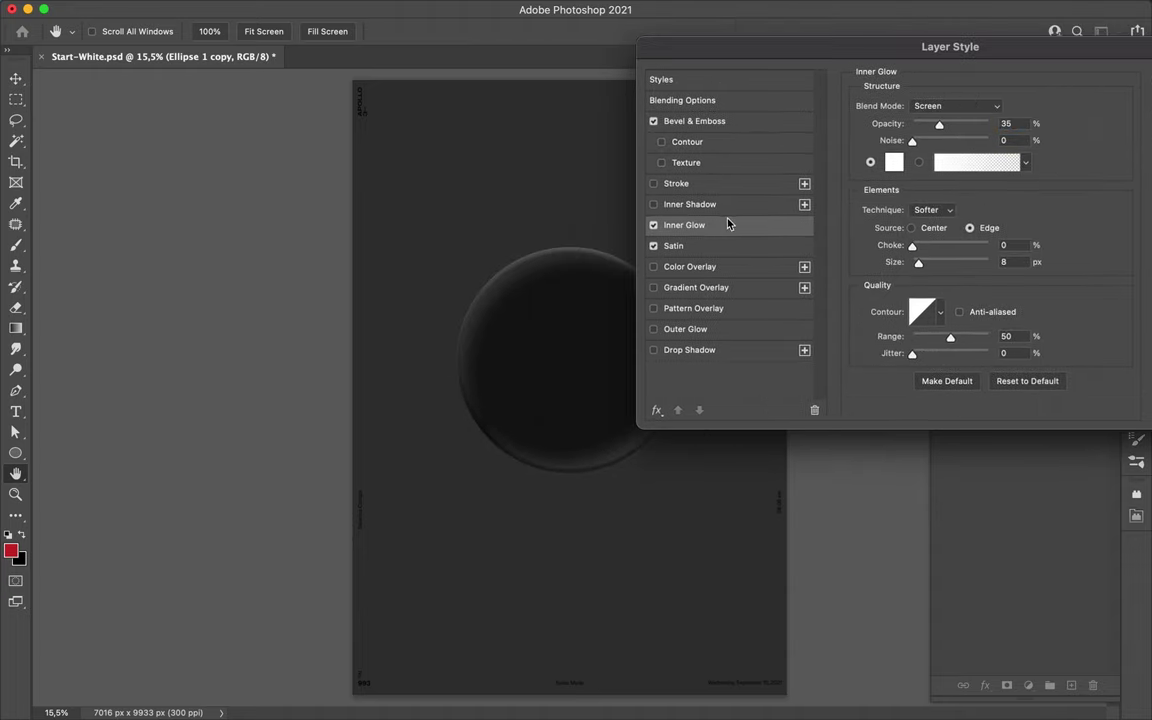
{"action": "left_click", "coordinate": [1113, 87]}
Step: Duplicate and rasterize the styled circle, then shrink the copy toward the upper left
{"action": "left_click_drag", "start_coordinate": [1007, 249], "coordinate": [1007, 252]}
{"action": "right_click", "coordinate": [1007, 254]}
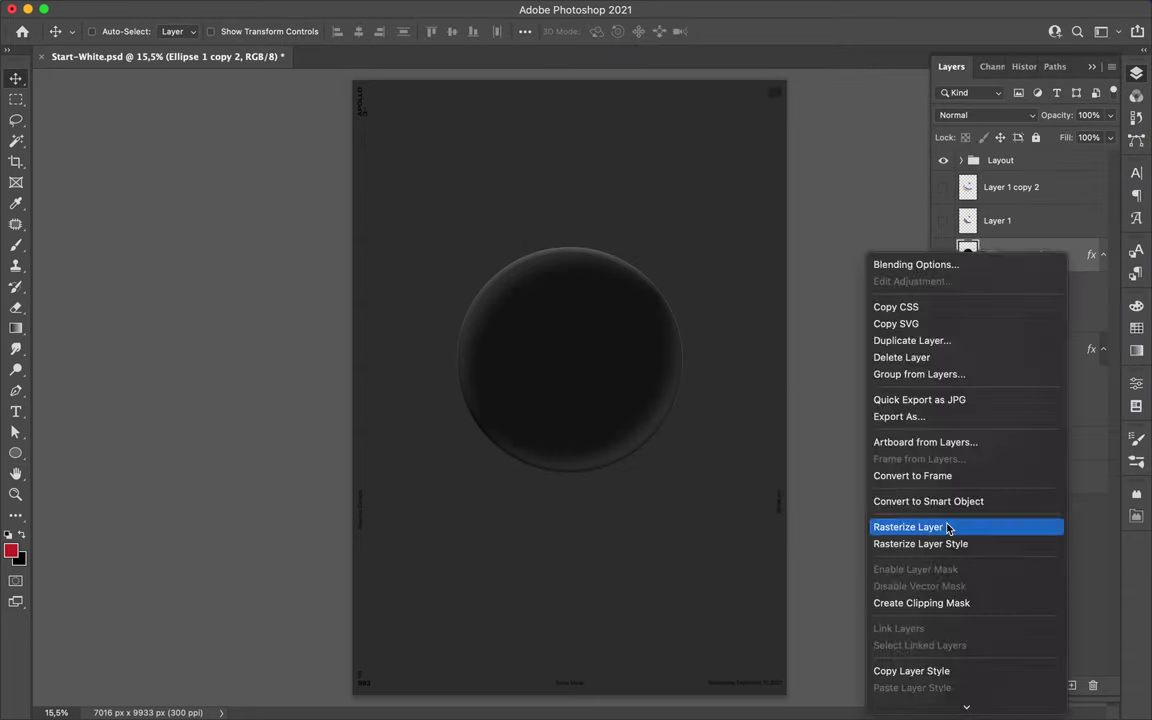
{"action": "key", "text": "Escape"}
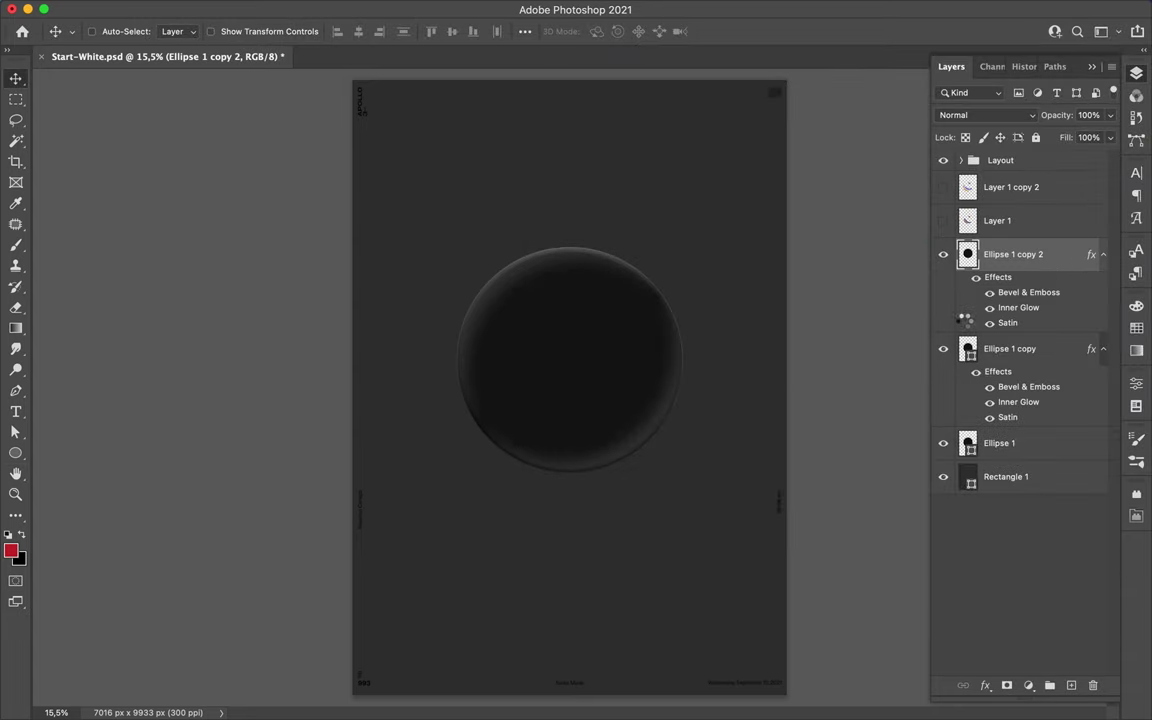
{"action": "key", "text": "ctrl+t"}
{"action": "left_click_drag", "start_coordinate": [684, 473], "coordinate": [527, 319]}
{"action": "key", "text": "Return"}
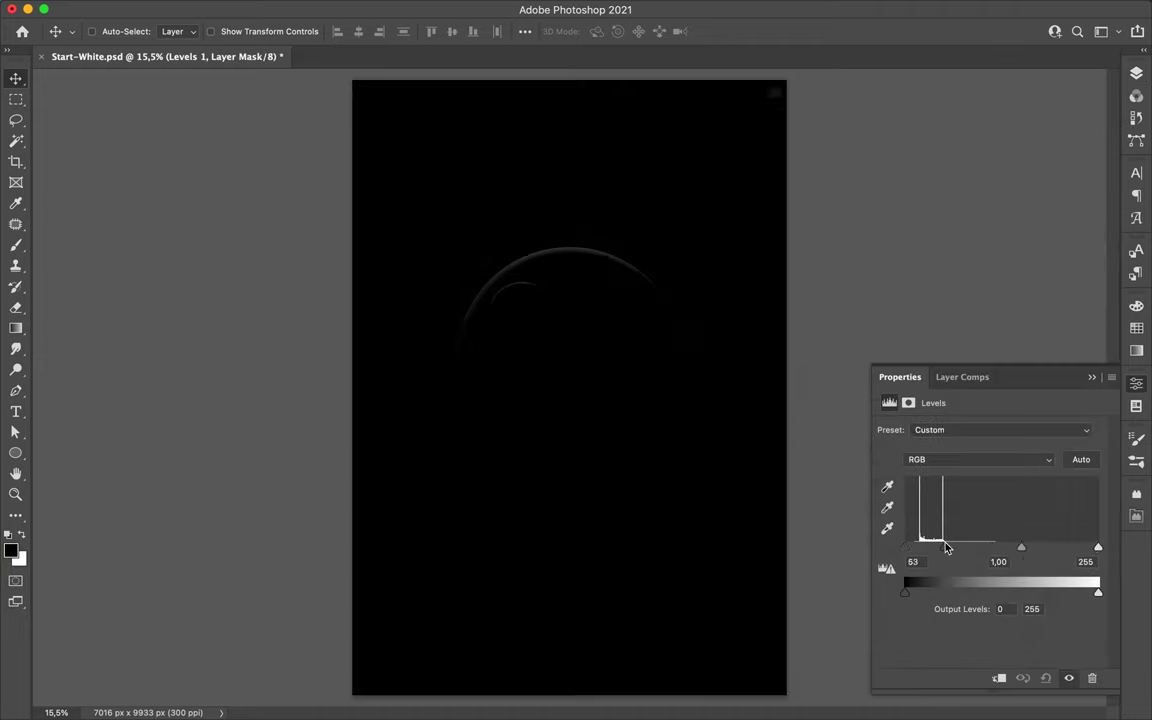
Step: Brighten the small circle with merged Levels and Gaussian-blur it at radius 188,3
{"action": "left_click_drag", "start_coordinate": [918, 530], "coordinate": [1032, 530]}
{"action": "left_click", "coordinate": [1040, 287], "text": "shift"}
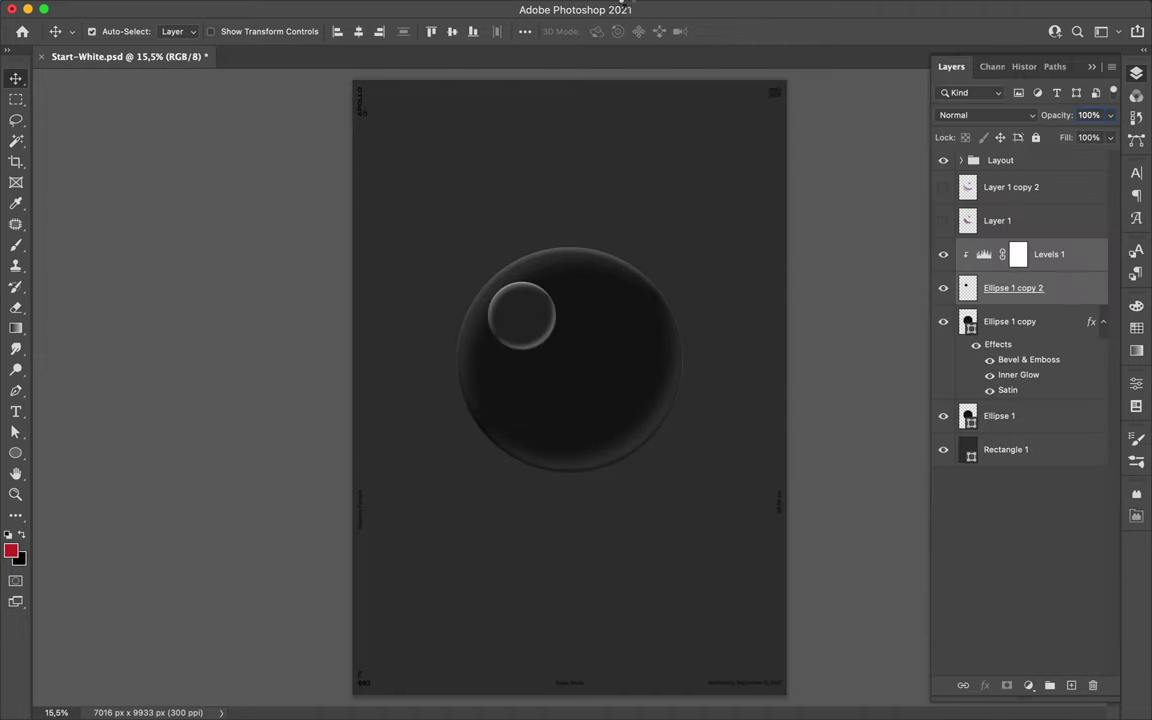
{"action": "key", "text": "ctrl+e"}
{"action": "left_click", "coordinate": [373, 8]}
{"action": "left_click", "coordinate": [656, 267]}
{"action": "left_click_drag", "start_coordinate": [829, 310], "coordinate": [839, 306]}
{"action": "key", "text": "Return"}
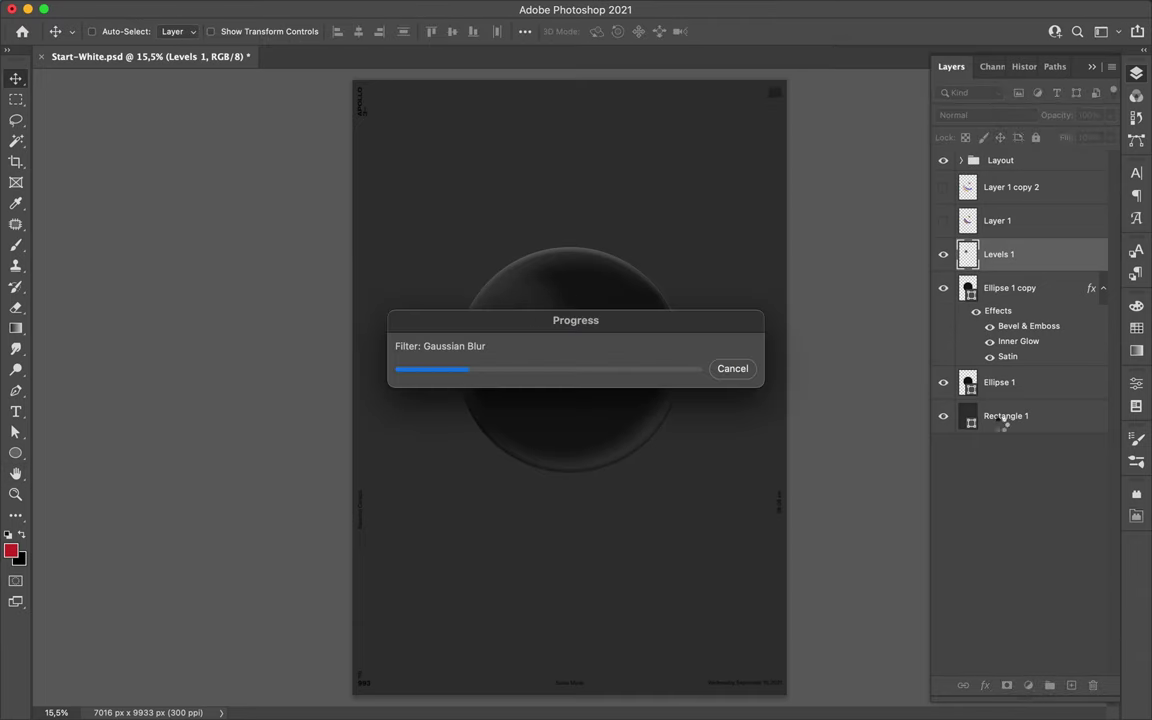
{"action": "left_click", "coordinate": [569, 685], "text": "ctrl"}
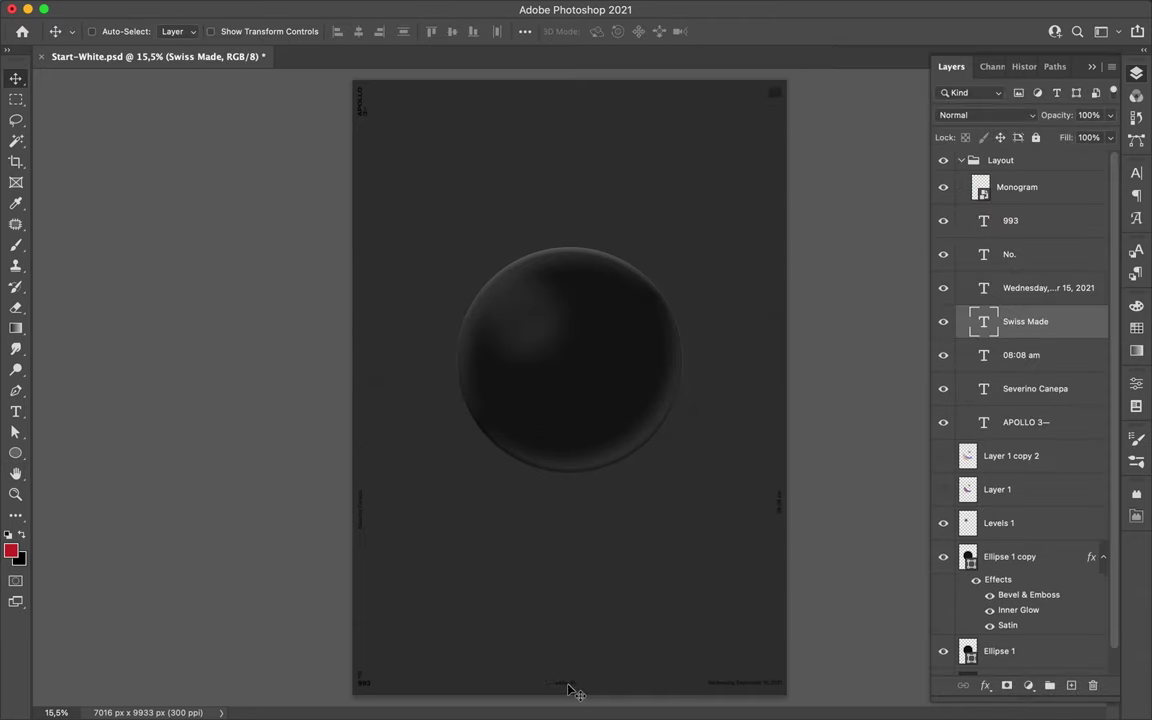
Step: Brighten the sphere highlight with a Levels adjustment merged into it
{"action": "left_click", "coordinate": [964, 160]}
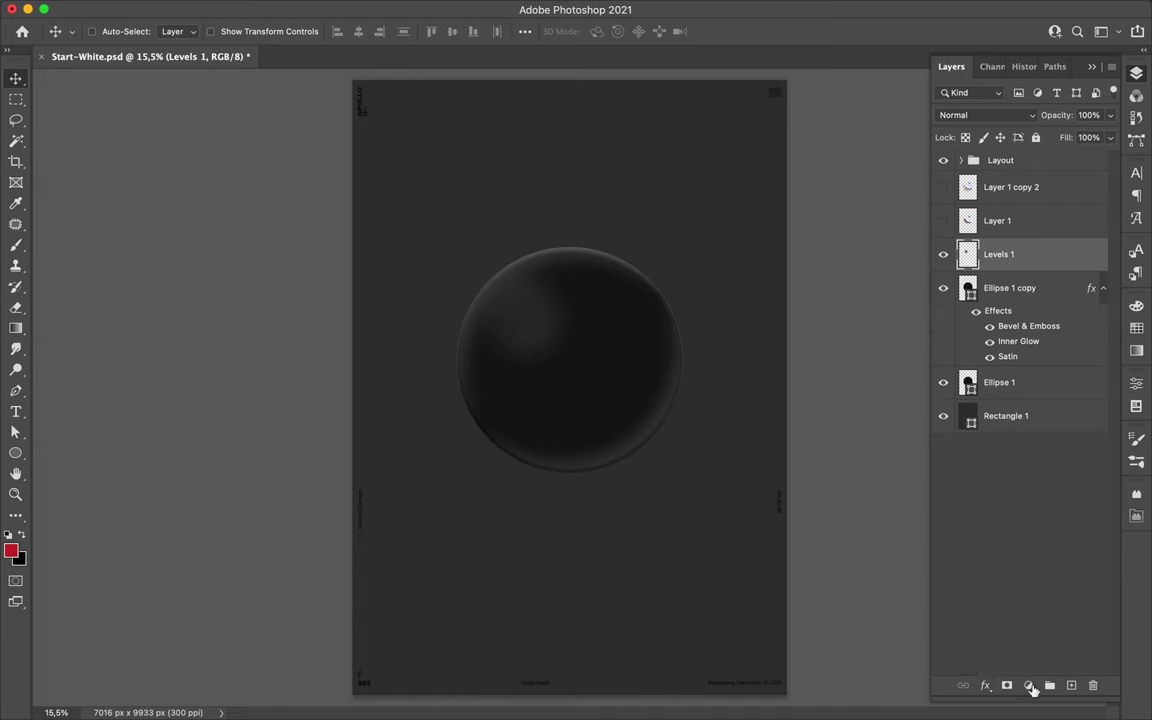
{"action": "left_click", "coordinate": [1031, 692]}
{"action": "left_click", "coordinate": [960, 392]}
{"action": "left_click_drag", "start_coordinate": [1093, 545], "coordinate": [1029, 548]}
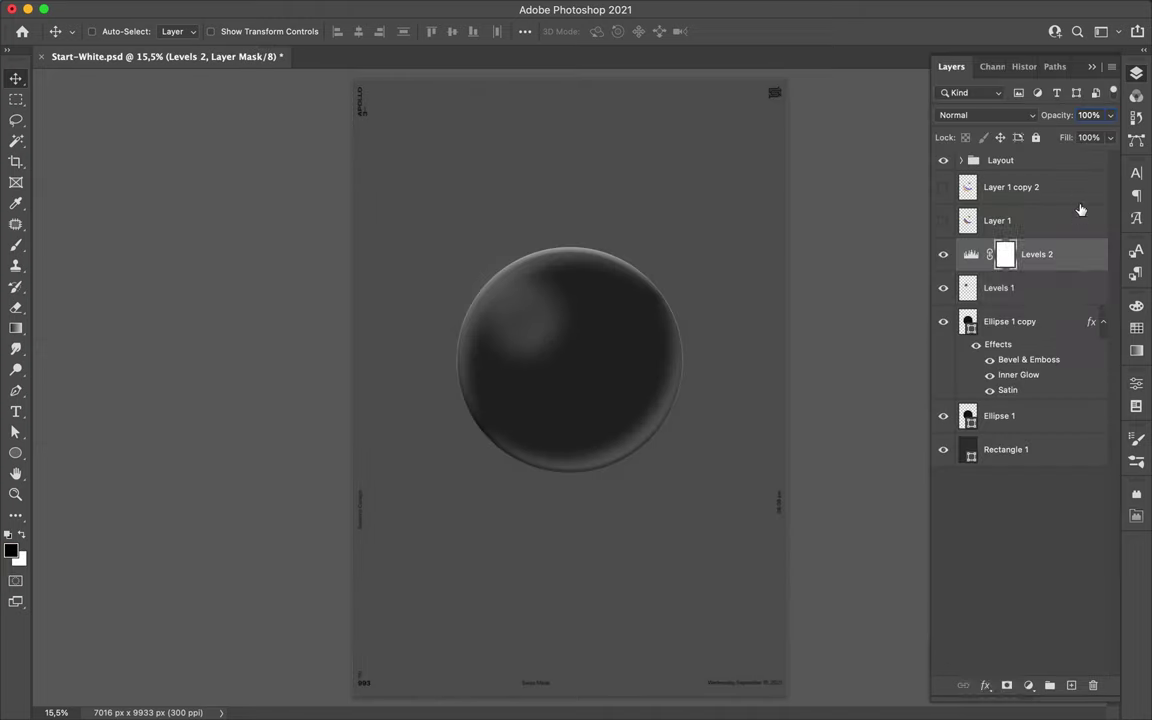
{"action": "key", "text": "ctrl+e"}
Step: Reposition the highlight, rotate it about 38.5° and warp it across the sphere's top
{"action": "key", "text": "ctrl+t"}
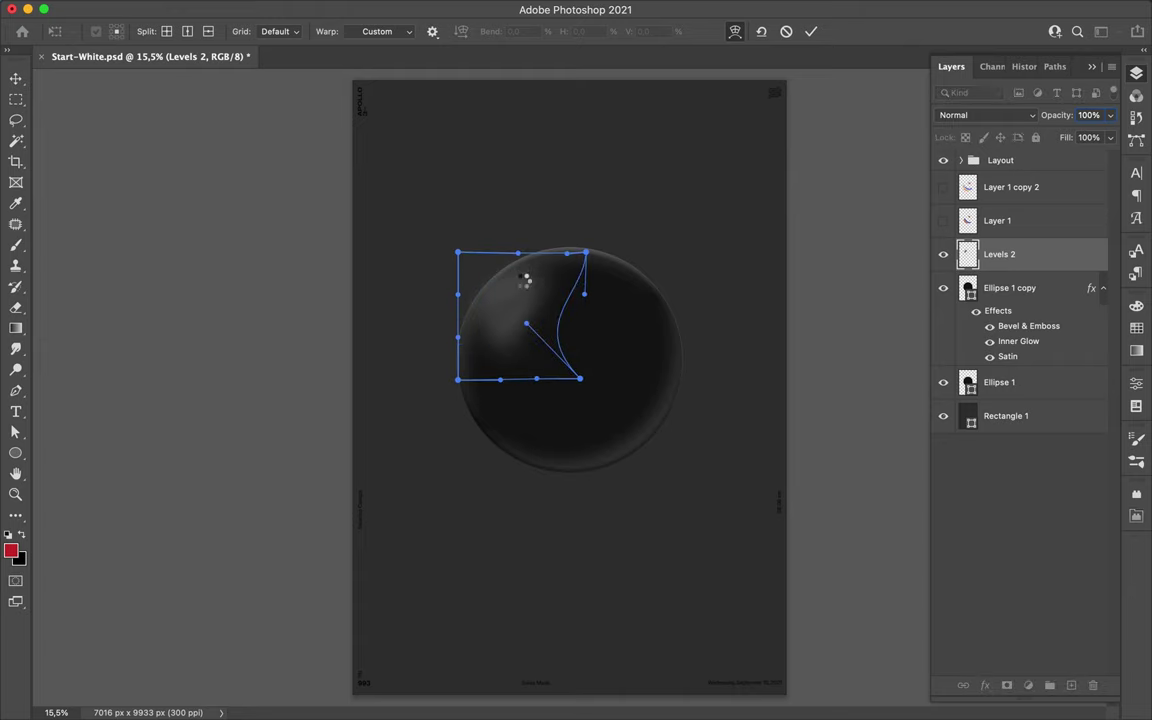
{"action": "key", "text": "Return"}
{"action": "left_click_drag", "start_coordinate": [508, 263], "coordinate": [537, 311]}
{"action": "key", "text": "ctrl+t"}
{"action": "left_click_drag", "start_coordinate": [620, 250], "coordinate": [571, 206]}
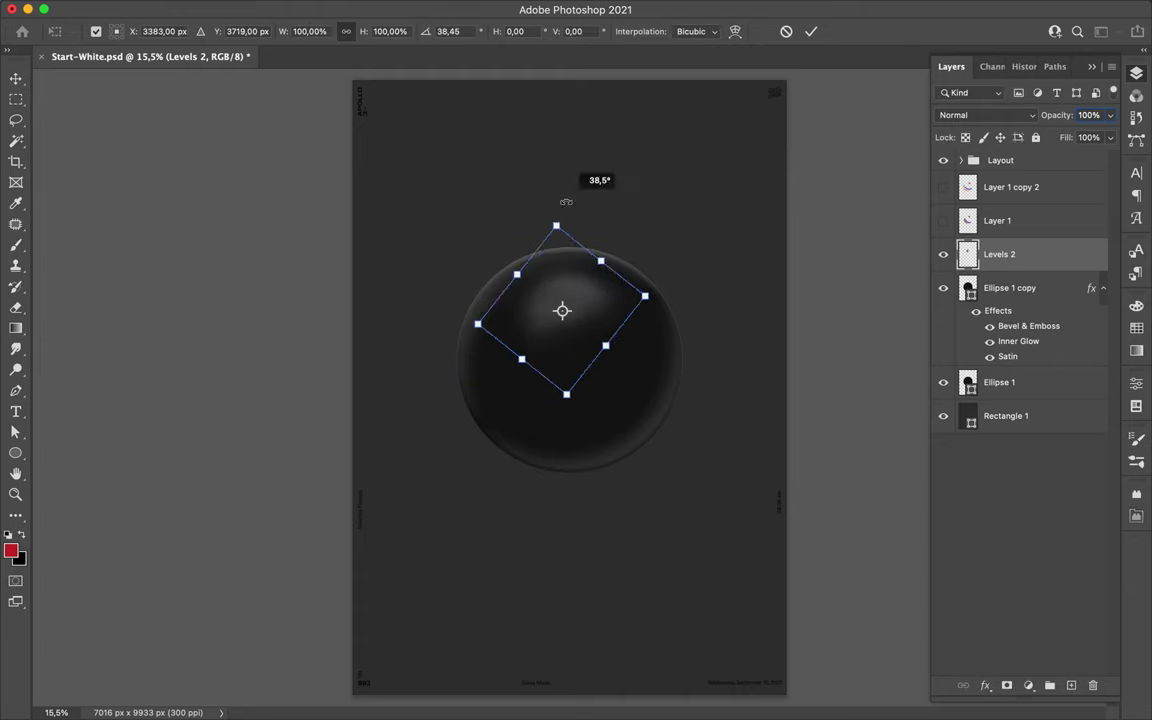
{"action": "key", "text": "Escape"}
{"action": "mouse_move", "coordinate": [545, 304]}
{"action": "left_mouse_down"}
{"action": "mouse_move", "coordinate": [558, 309]}
{"action": "mouse_move", "coordinate": [572, 282]}
{"action": "left_mouse_up"}
{"action": "key", "text": "ctrl+t"}
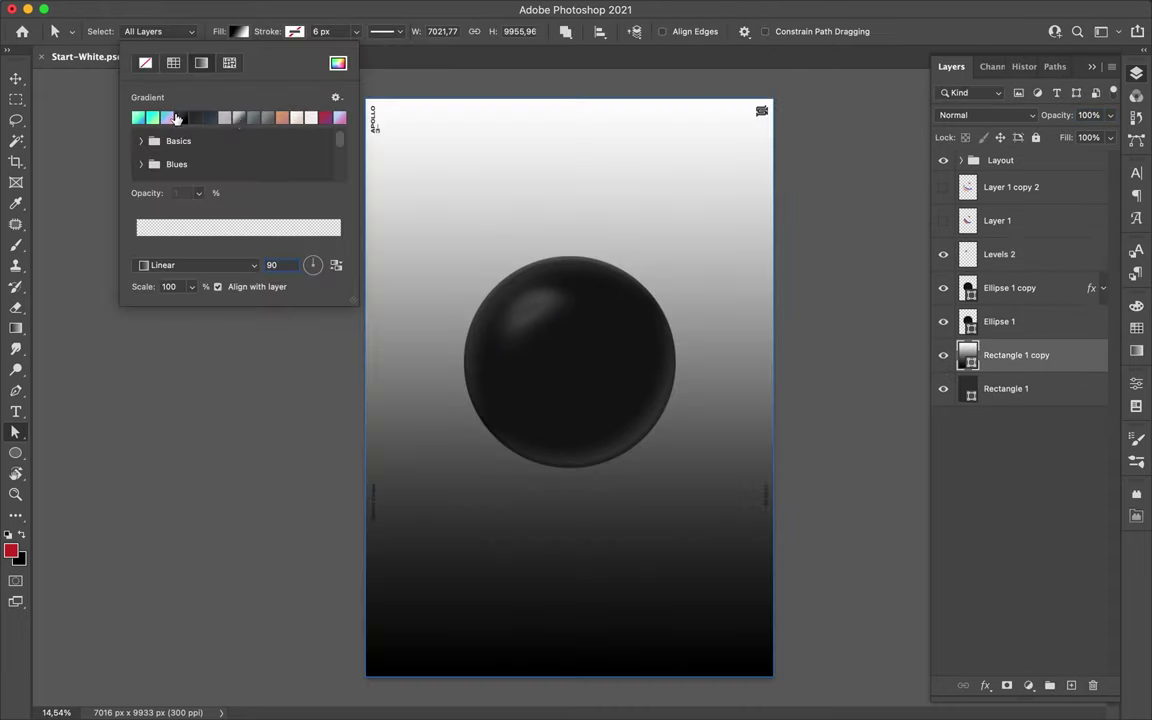
{"action": "type", "text": "-90"}
Step: Darken the gradient's stop to grey and set Rectangle 1 copy to Overlay blending
{"action": "double_click", "coordinate": [136, 245]}
{"action": "left_click", "coordinate": [687, 167]}
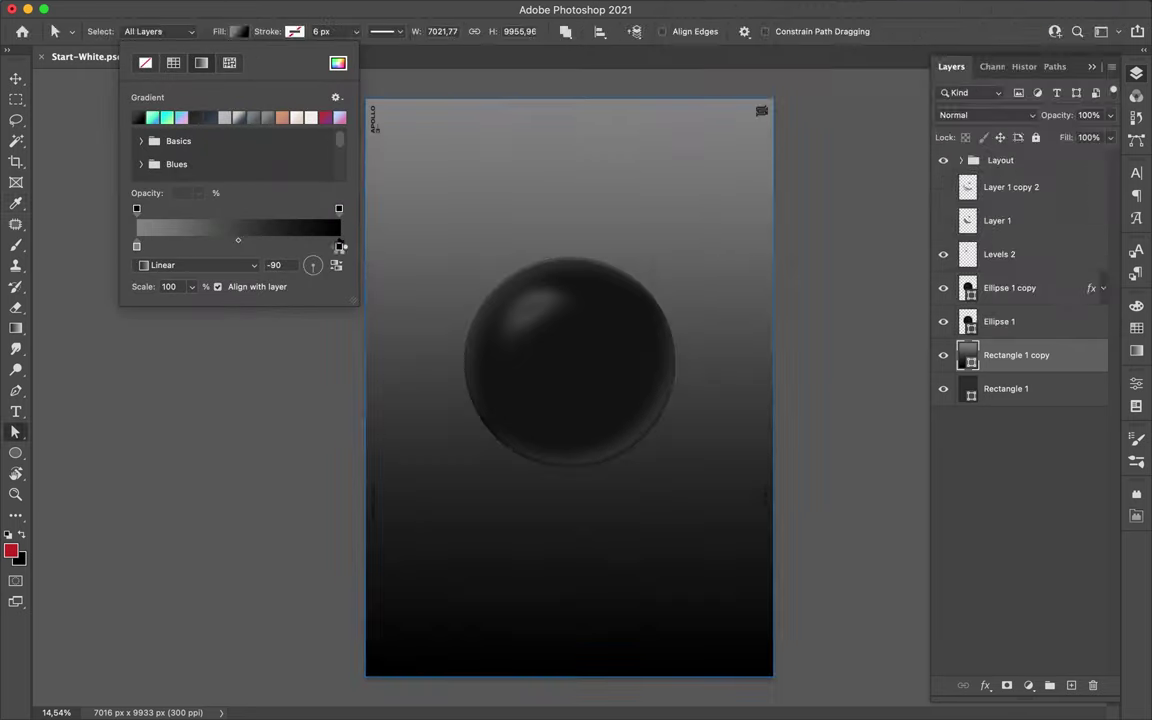
{"action": "left_click_drag", "start_coordinate": [686, 189], "coordinate": [686, 226]}
{"action": "left_click", "coordinate": [1050, 48]}
{"action": "left_click", "coordinate": [975, 115]}
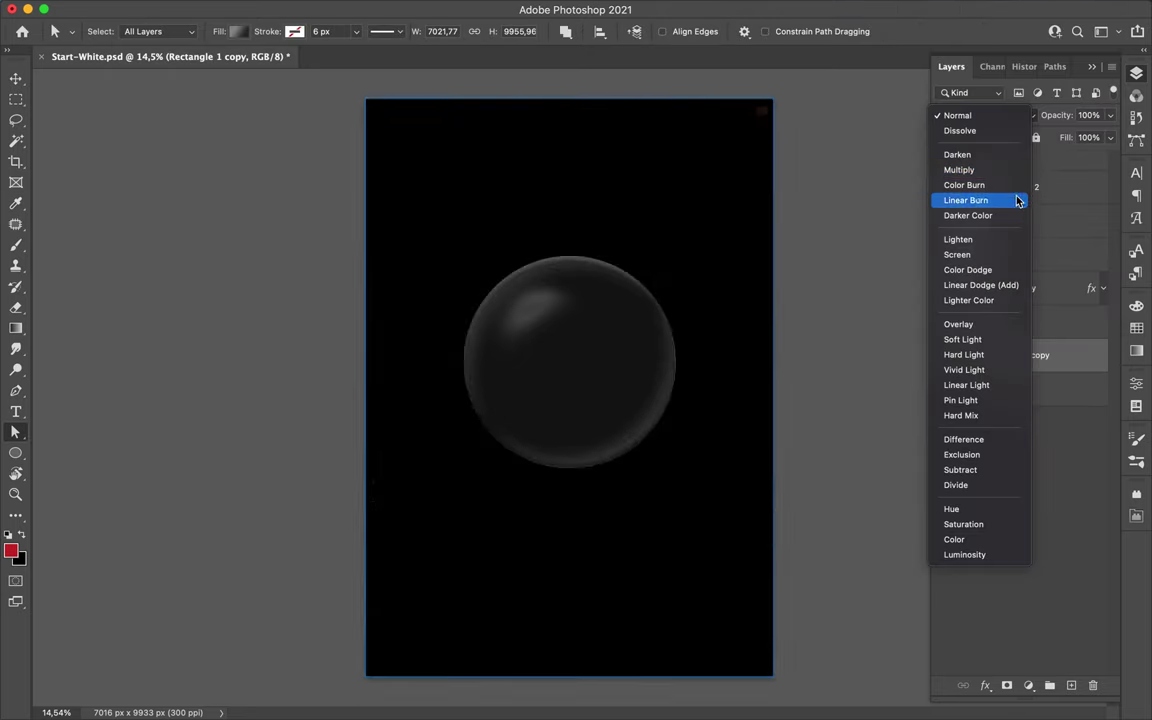
{"action": "left_click", "coordinate": [975, 324]}
Step: Show the Layer 1 copy 2 glow again and lower its Fill to about 7%
{"action": "key", "text": "v"}
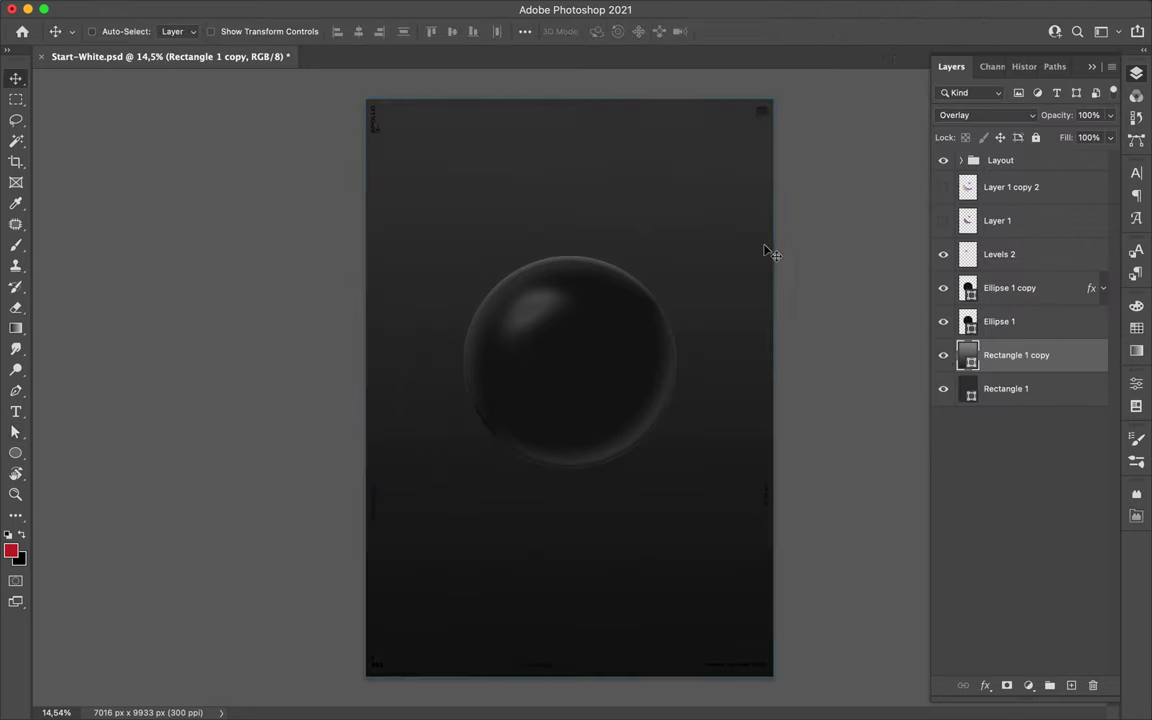
{"action": "left_click", "coordinate": [943, 188]}
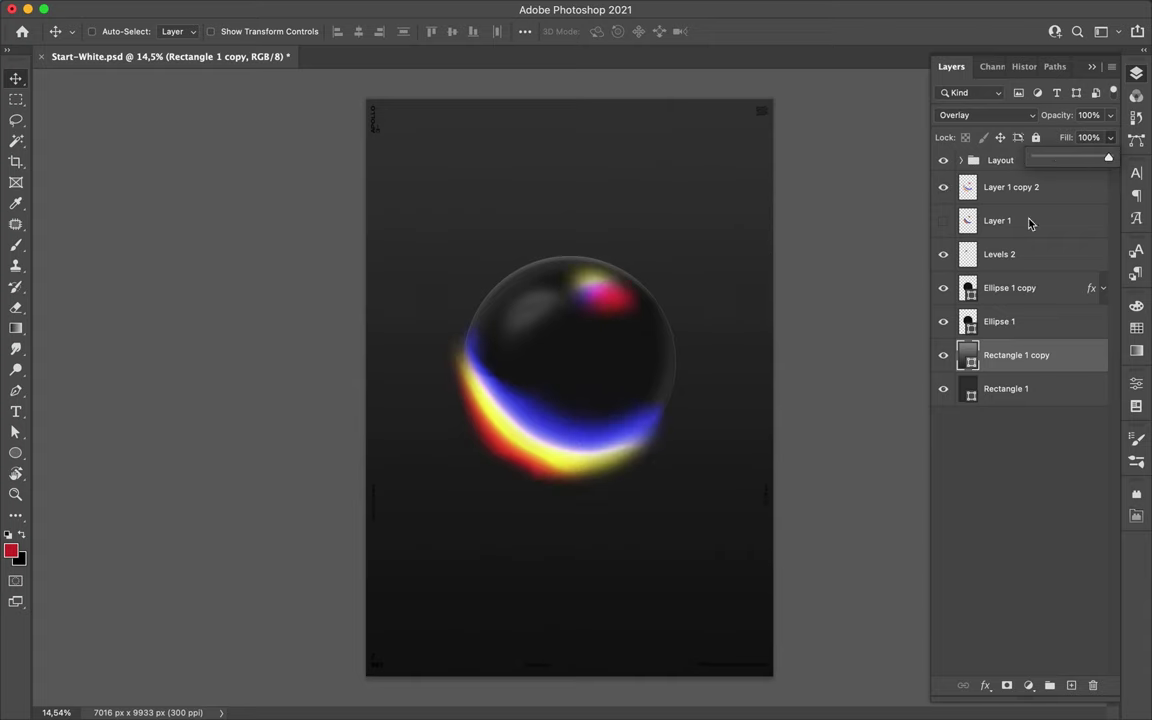
{"action": "left_click", "coordinate": [1040, 187]}
{"action": "left_click_drag", "start_coordinate": [1110, 137], "coordinate": [1043, 163]}
Step: Draw a triangle over the sphere with a pink-to-blue gradient stroke
{"action": "right_click", "coordinate": [22, 456]}
{"action": "left_click", "coordinate": [80, 436]}
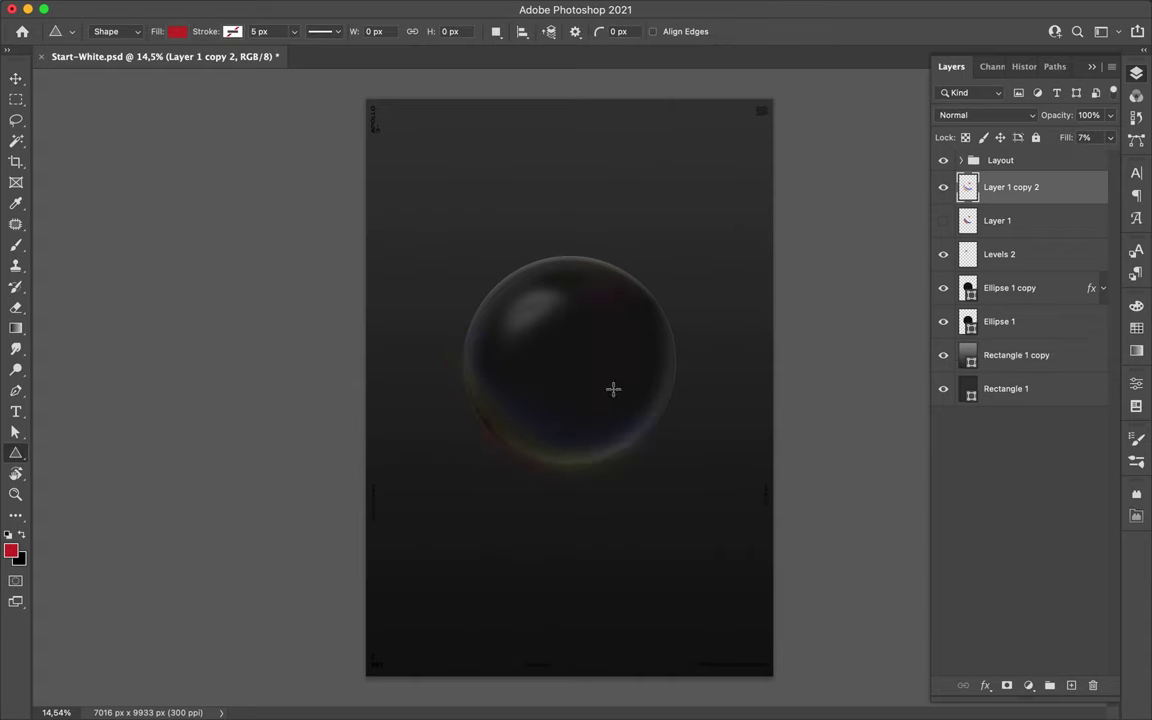
{"action": "left_click_drag", "start_coordinate": [708, 492], "coordinate": [708, 492]}
{"action": "left_click", "coordinate": [177, 31]}
{"action": "left_click", "coordinate": [232, 31]}
{"action": "left_click", "coordinate": [194, 62]}
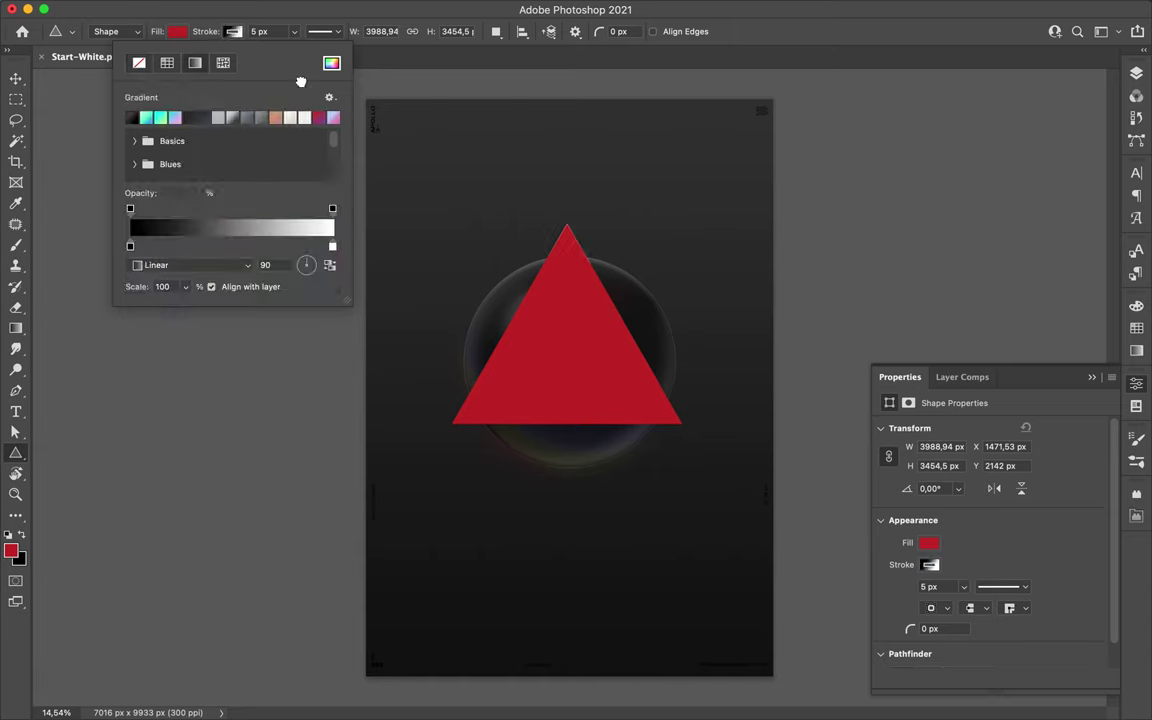
Step: Remove the triangle's fill and set its outline thickness to 95 px
{"action": "left_click", "coordinate": [177, 31]}
{"action": "left_click", "coordinate": [85, 65]}
{"action": "left_click", "coordinate": [232, 31]}
{"action": "left_click", "coordinate": [284, 32]}
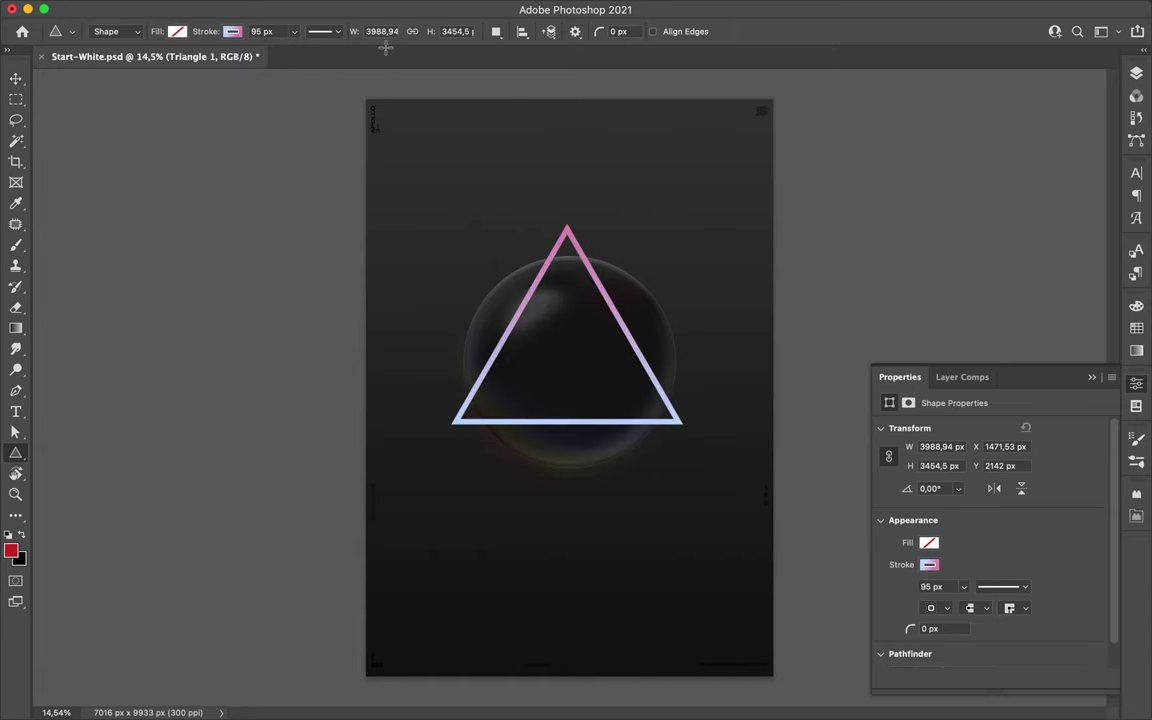
{"action": "left_click", "coordinate": [323, 31]}
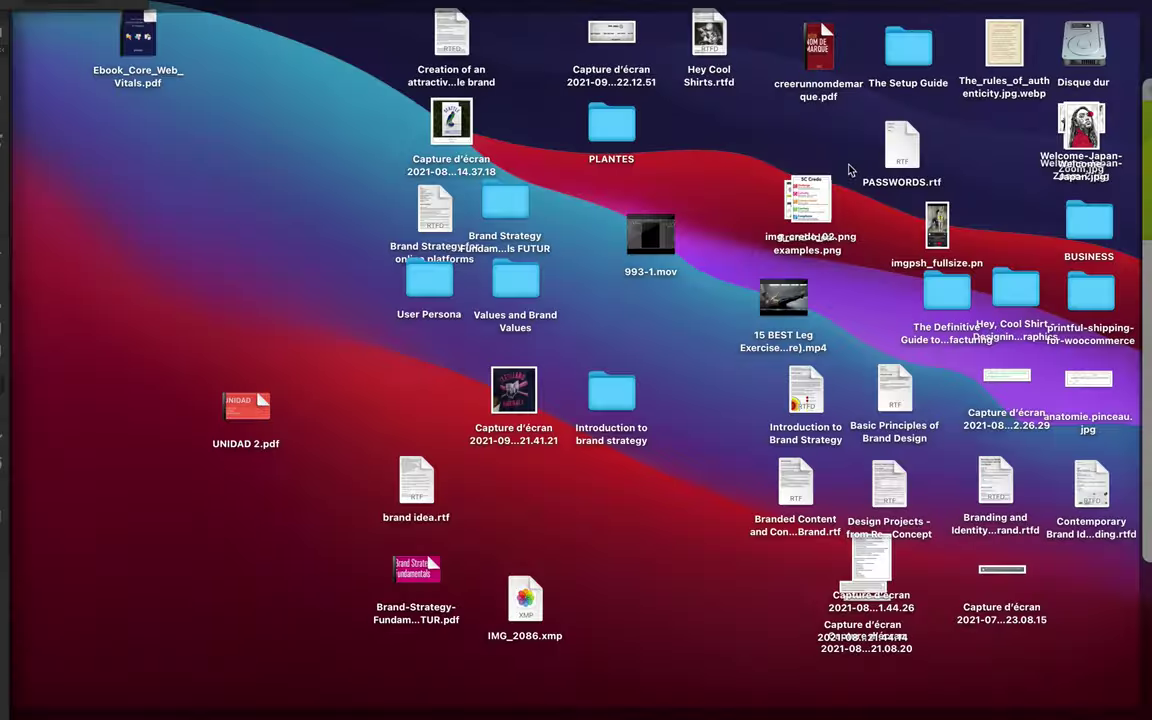
{"action": "key", "text": "v"}
{"action": "key", "text": "a"}
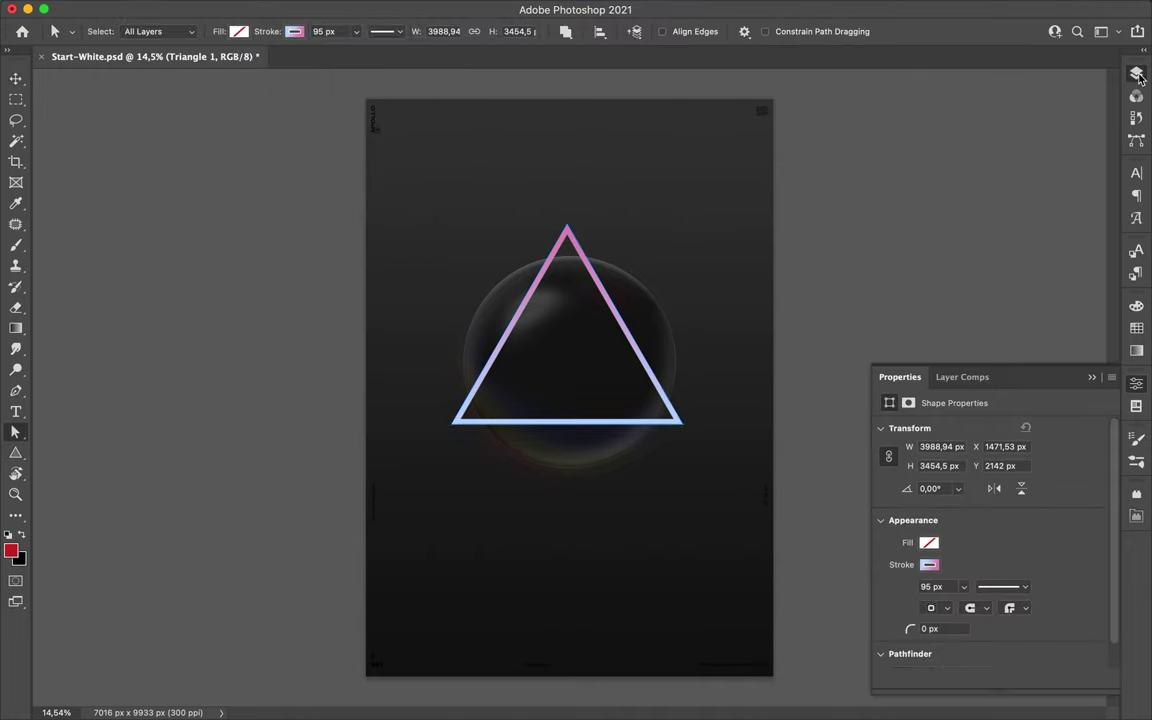
{"action": "key", "text": "F7"}
Step: Add Bevel & Emboss and Satin effects to the Triangle 1 layer
{"action": "left_click", "coordinate": [383, 31]}
{"action": "left_click", "coordinate": [316, 200]}
{"action": "double_click", "coordinate": [1034, 189]}
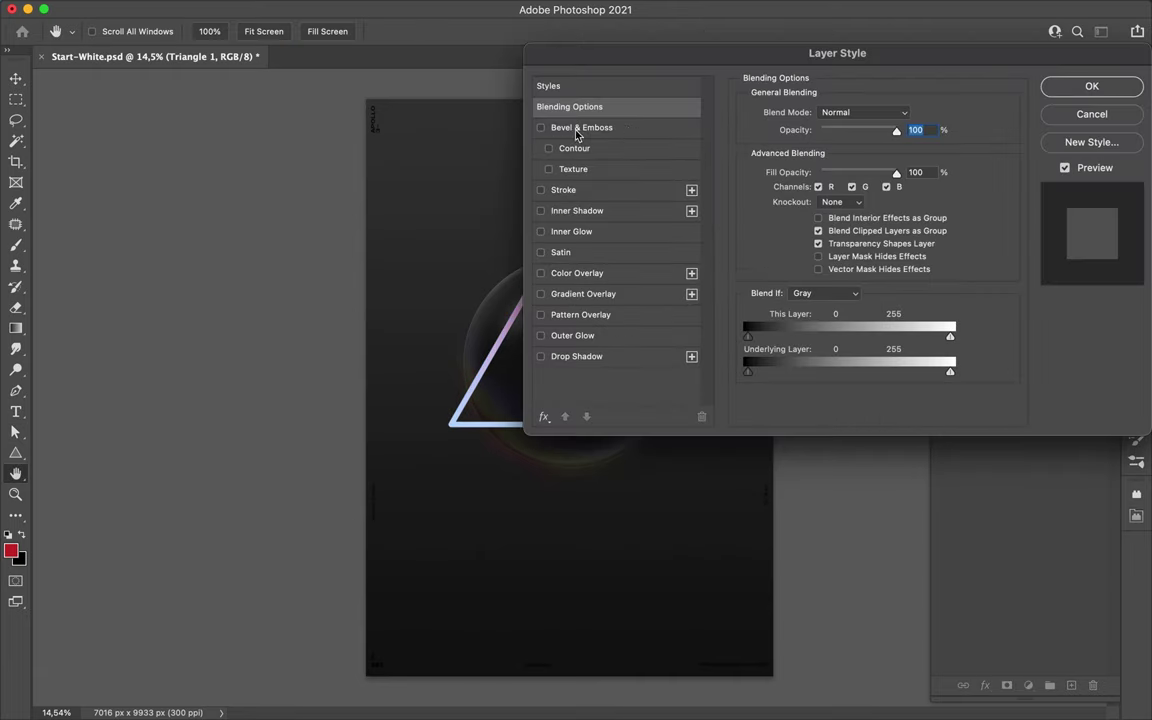
{"action": "left_click", "coordinate": [576, 128]}
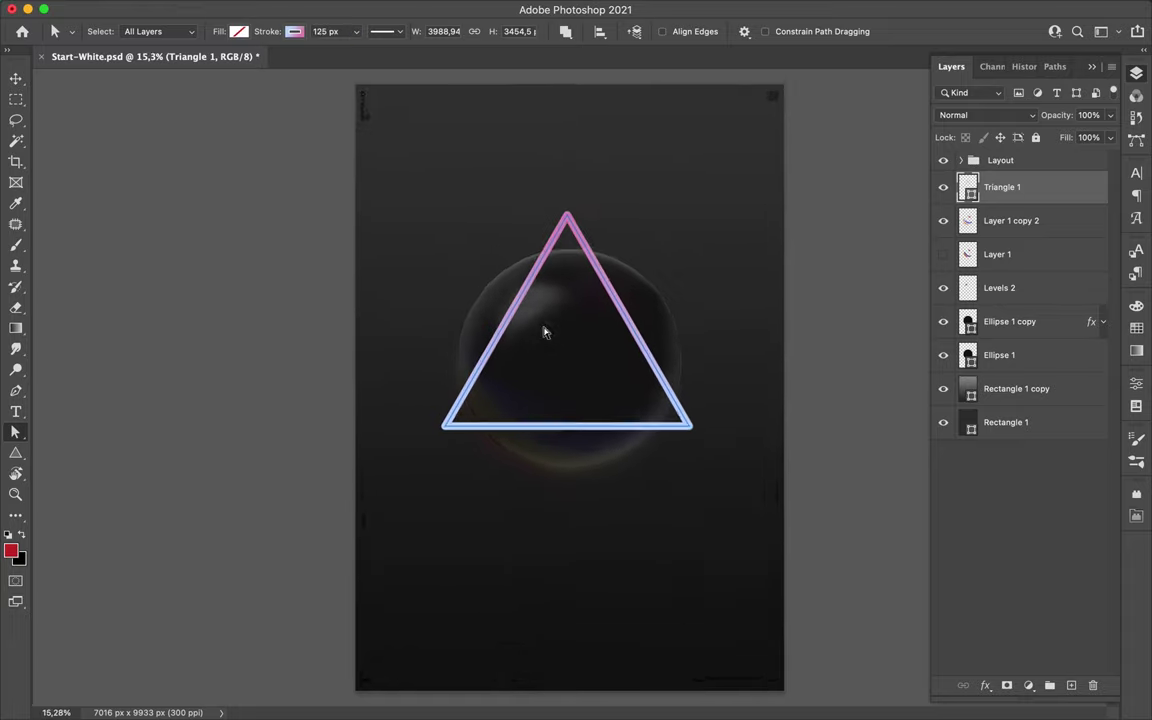
{"action": "double_click", "coordinate": [1049, 192]}
{"action": "left_click", "coordinate": [593, 174]}
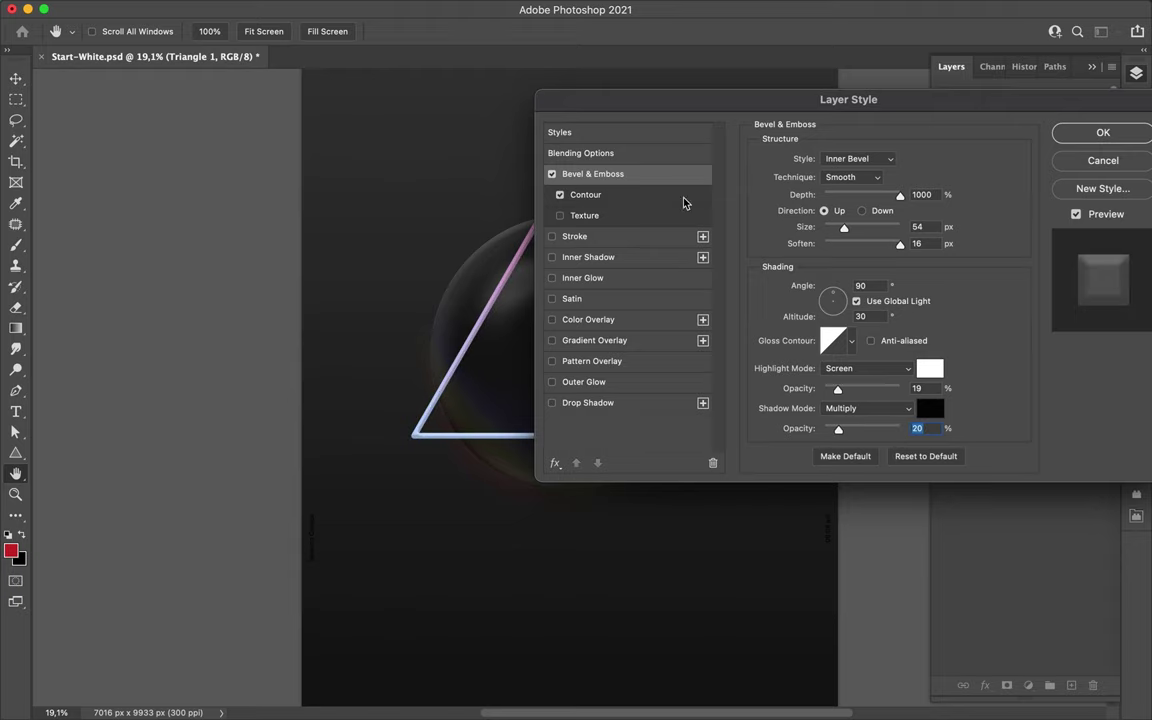
{"action": "left_click", "coordinate": [575, 298]}
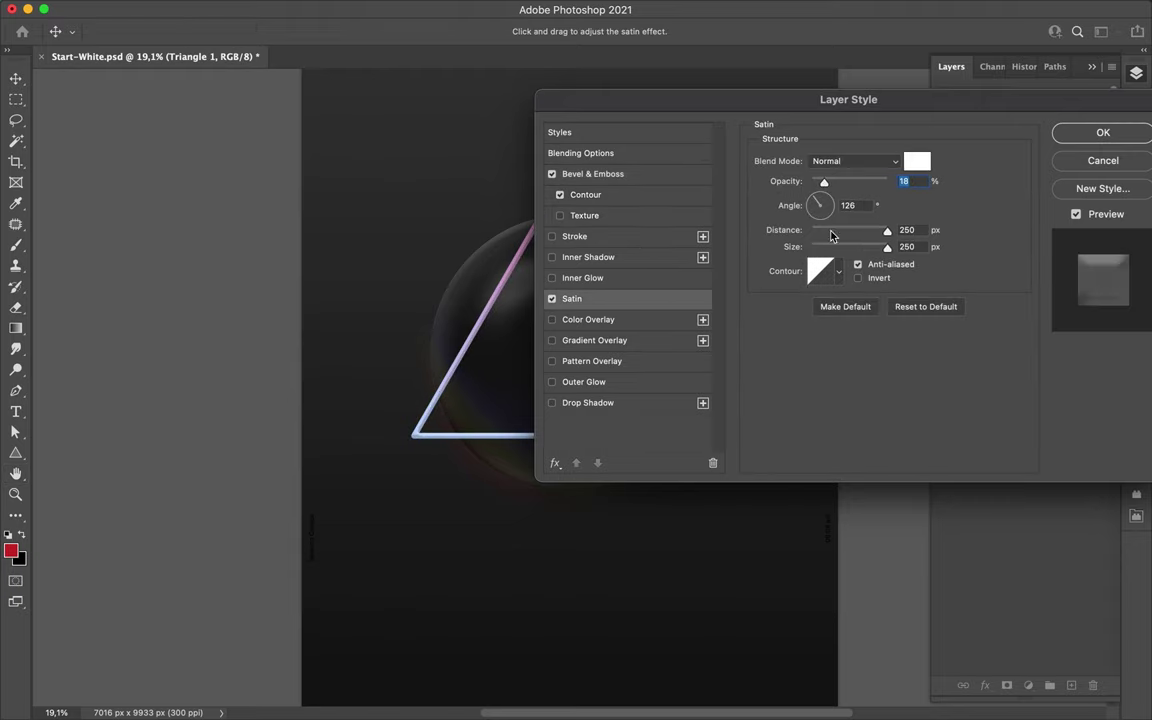
{"action": "left_click", "coordinate": [1102, 133]}
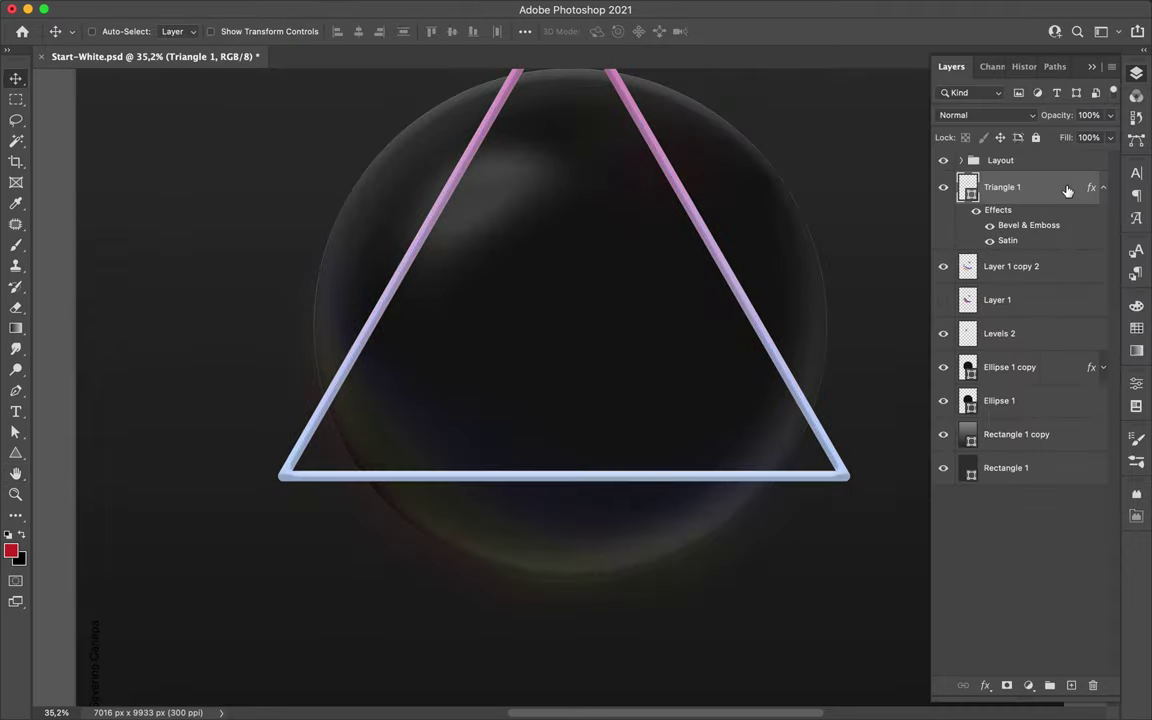
Step: Set the triangle's bevel shadow to Overlay at 100% opacity and bevel size 32
{"action": "double_click", "coordinate": [1054, 185]}
{"action": "left_click", "coordinate": [708, 212]}
{"action": "left_click", "coordinate": [699, 188]}
{"action": "left_click", "coordinate": [925, 420]}
{"action": "left_click", "coordinate": [944, 586]}
{"action": "left_click_drag", "start_coordinate": [939, 446], "coordinate": [962, 446]}
{"action": "left_click_drag", "start_coordinate": [902, 241], "coordinate": [897, 241]}
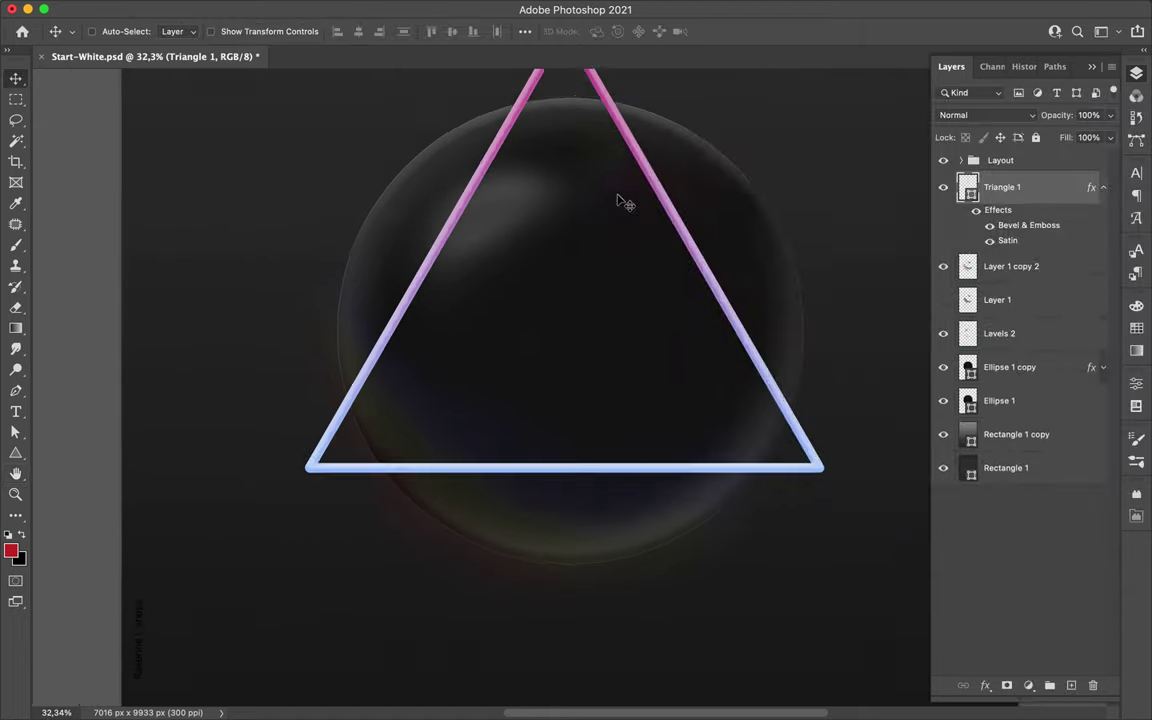
Step: Rasterize the Triangle 1 copy layer
{"action": "left_click", "coordinate": [969, 322], "text": "ctrl"}
{"action": "key", "text": "b"}
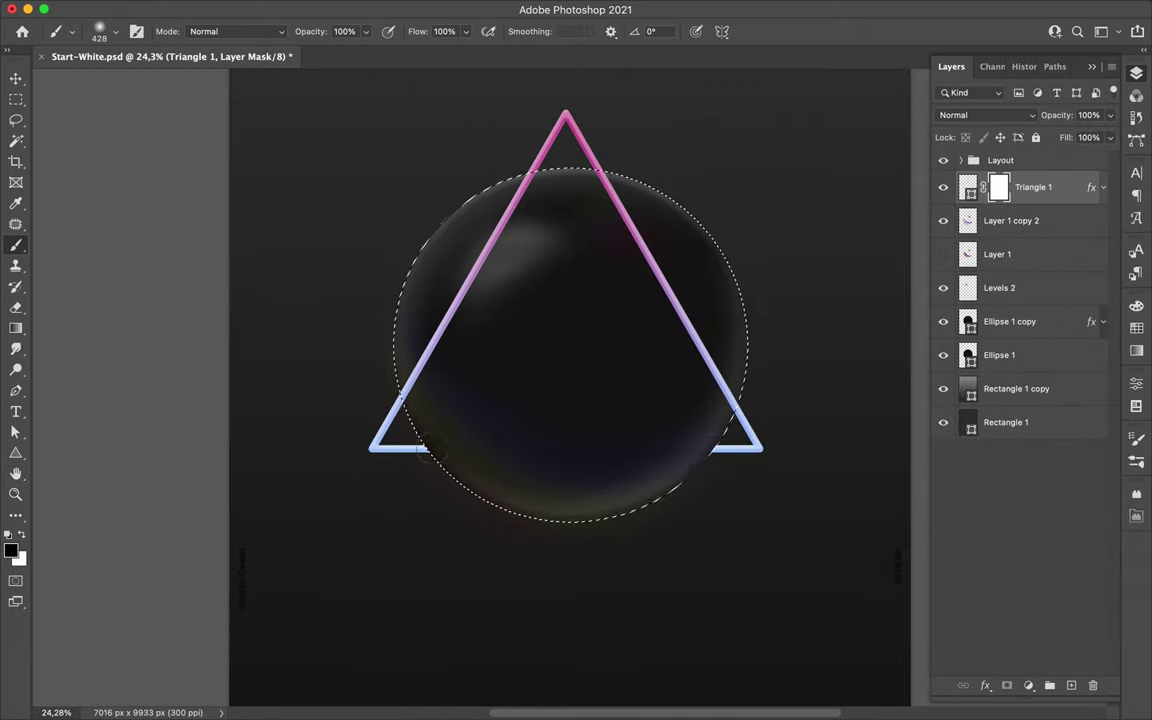
{"action": "right_click", "coordinate": [1055, 187]}
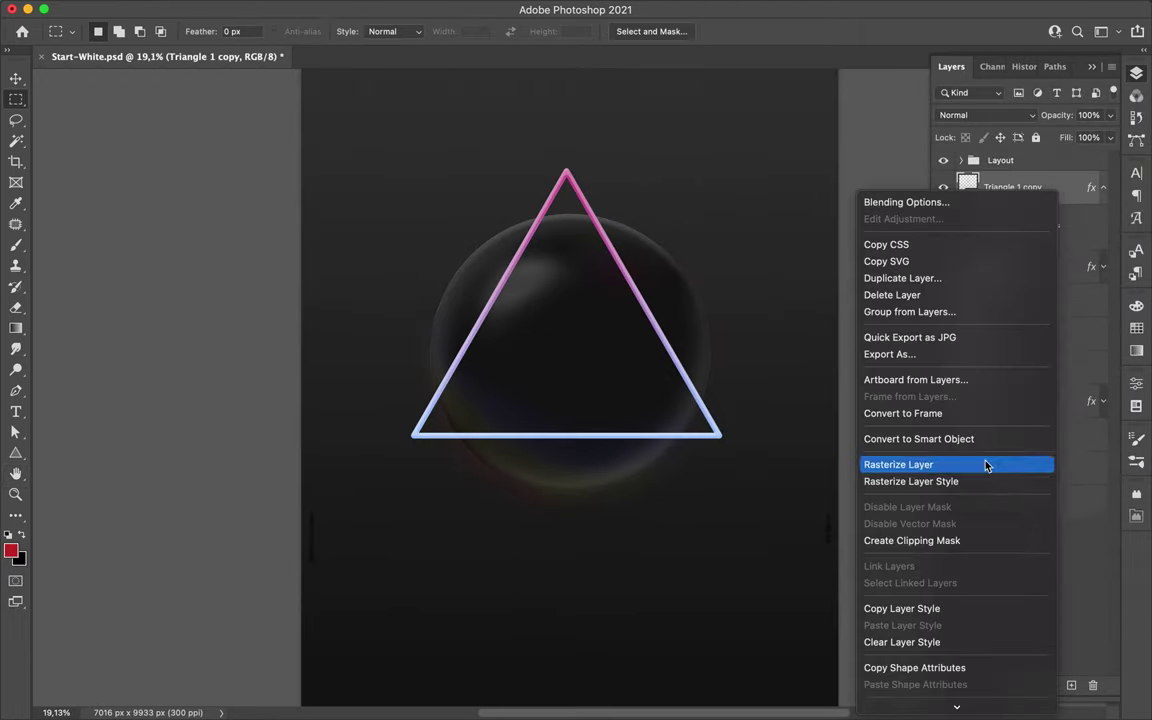
{"action": "left_click", "coordinate": [955, 430]}
Step: Warp the triangle copy, bending its top edge inward and pulling the bottom corners down
{"action": "key", "text": "ctrl+t"}
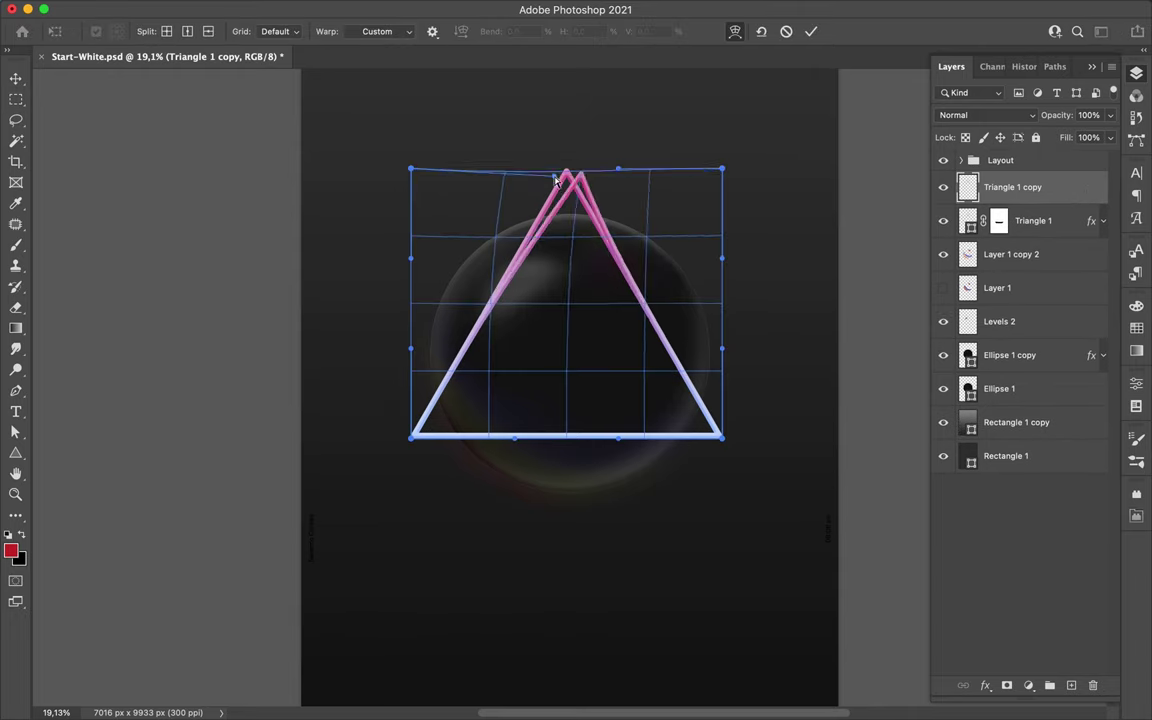
{"action": "left_click_drag", "start_coordinate": [555, 178], "coordinate": [488, 310]}
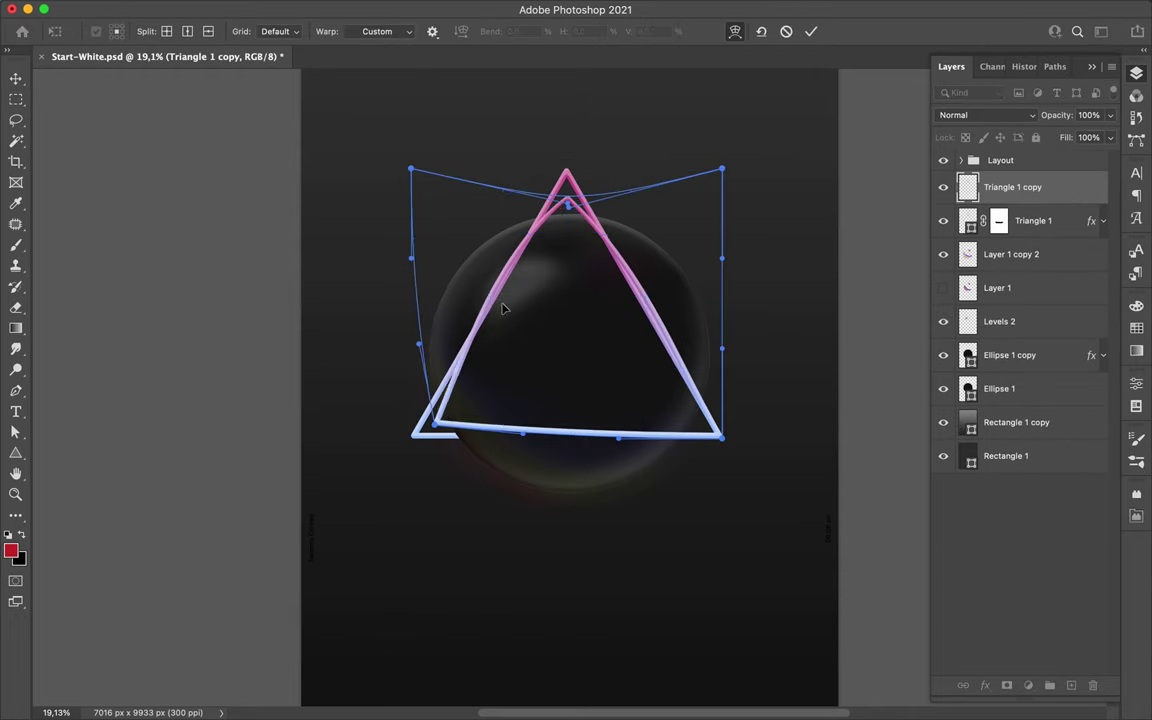
{"action": "left_click_drag", "start_coordinate": [465, 310], "coordinate": [495, 353]}
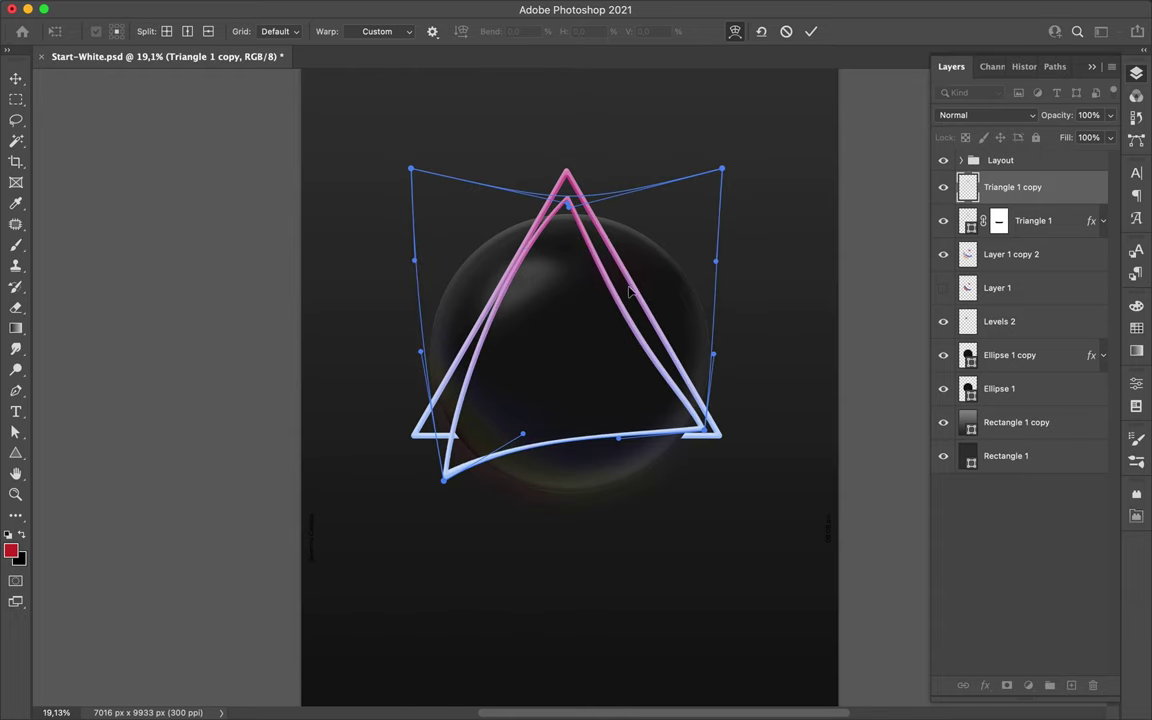
{"action": "left_click_drag", "start_coordinate": [662, 457], "coordinate": [682, 478]}
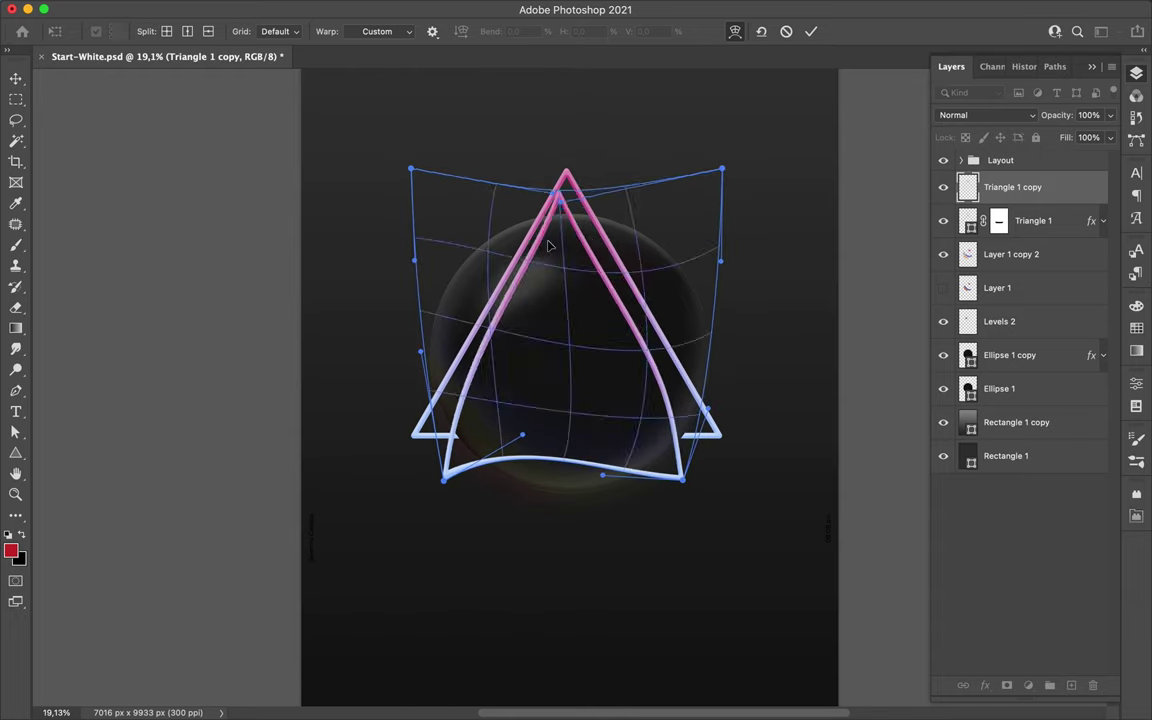
{"action": "key", "text": "Return"}
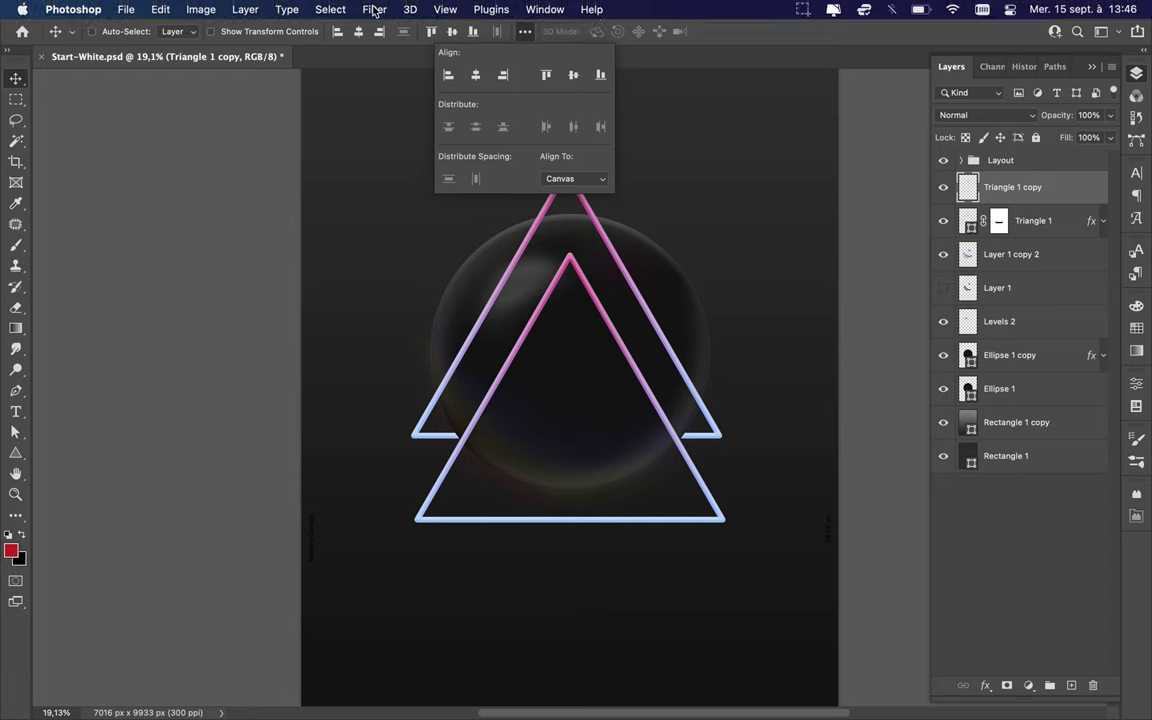
Step: Apply Filter > Distort > Spherize to Triangle 1 copy, then reapply it for stronger refraction
{"action": "left_click", "coordinate": [374, 9]}
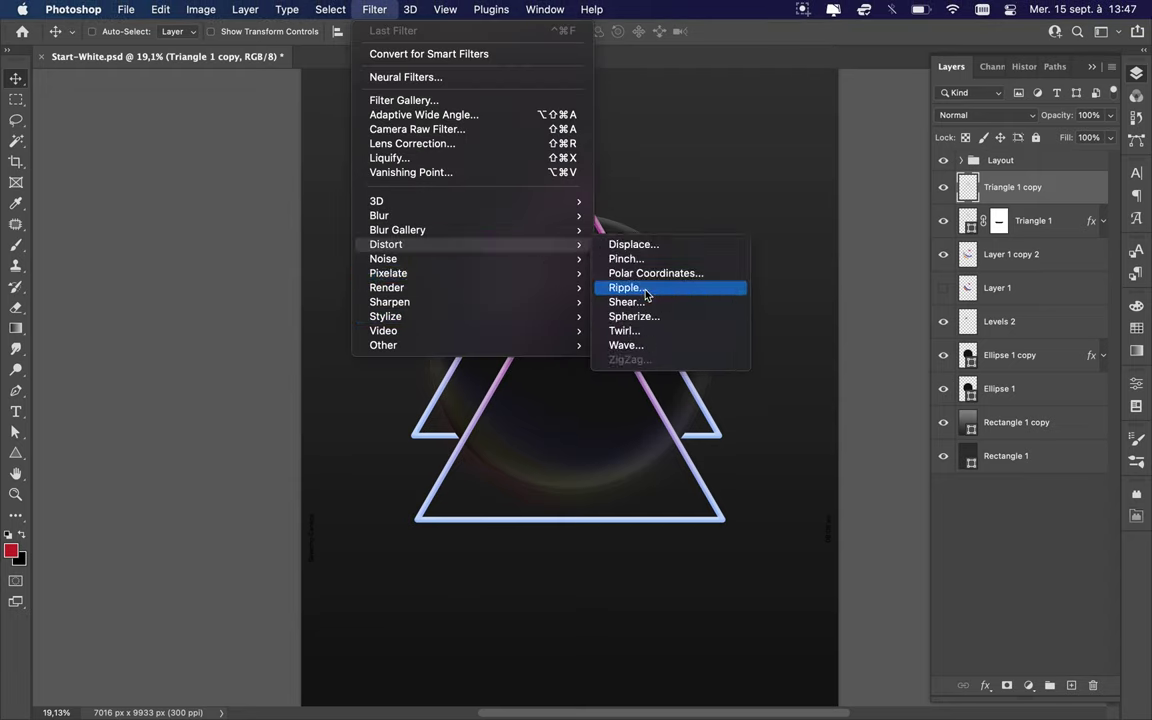
{"action": "mouse_move", "coordinate": [386, 244]}
{"action": "left_click", "coordinate": [640, 316]}
{"action": "left_click", "coordinate": [689, 173]}
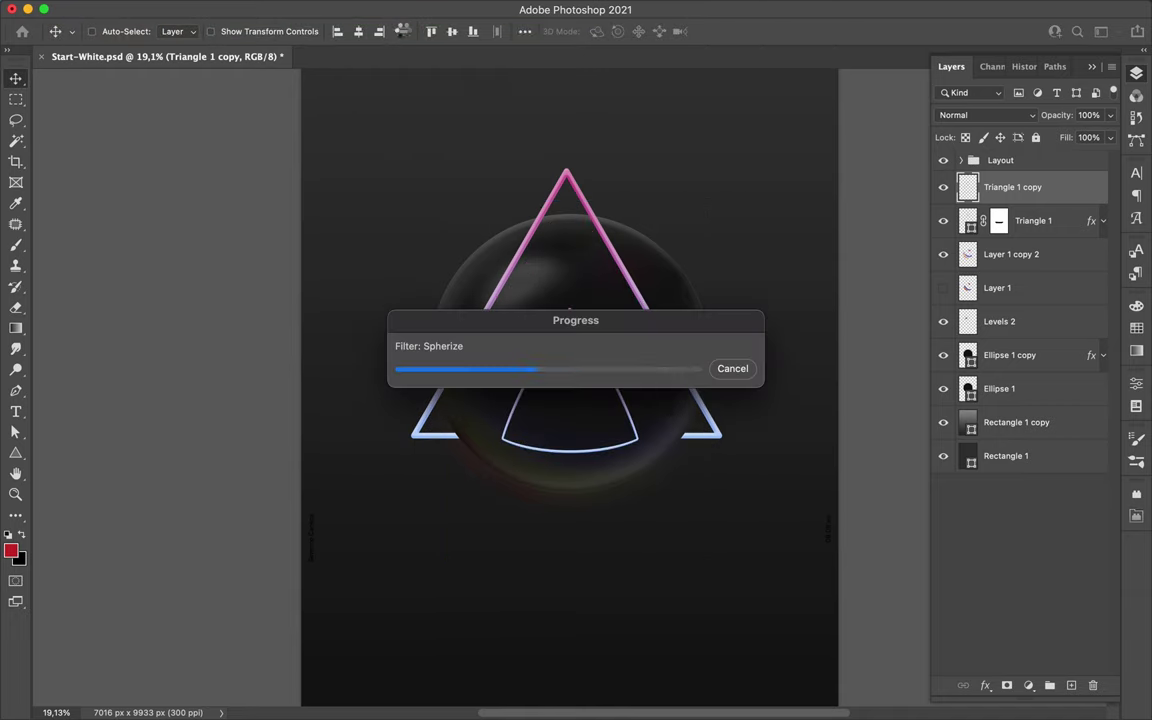
{"action": "left_click", "coordinate": [374, 9]}
{"action": "left_click", "coordinate": [388, 31]}
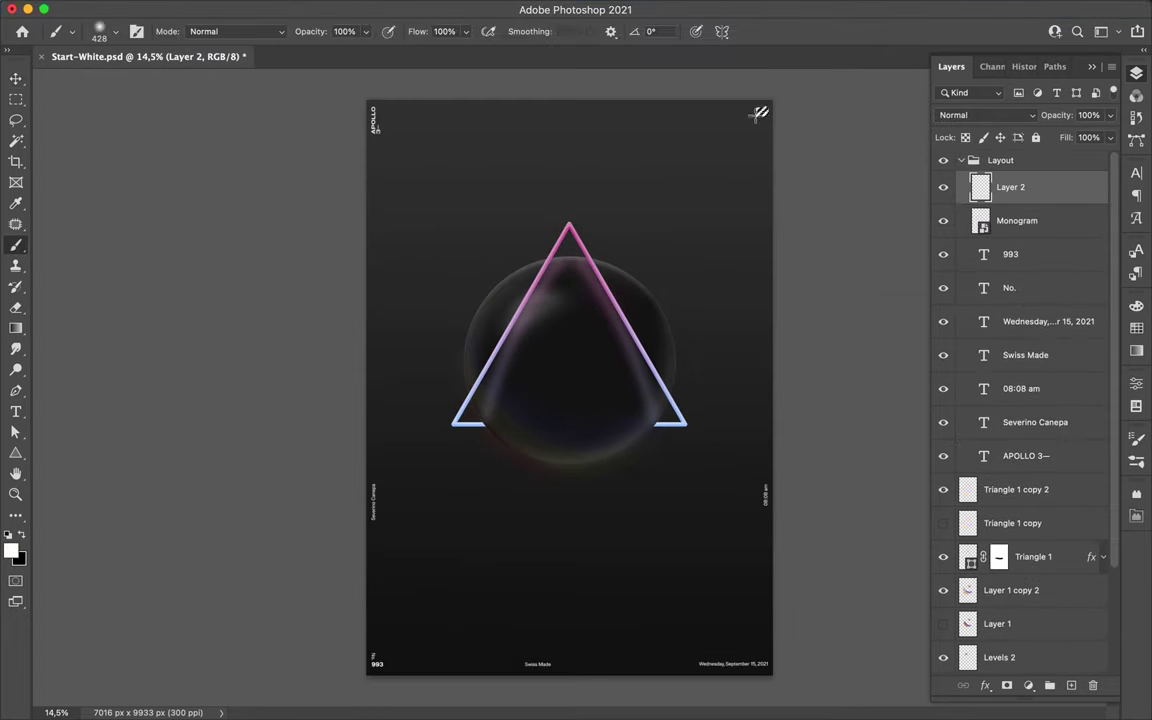
Step: Set Rectangle 2 to Pin Light blend mode and change the triangle copy's blend mode
{"action": "left_click", "coordinate": [1048, 222]}
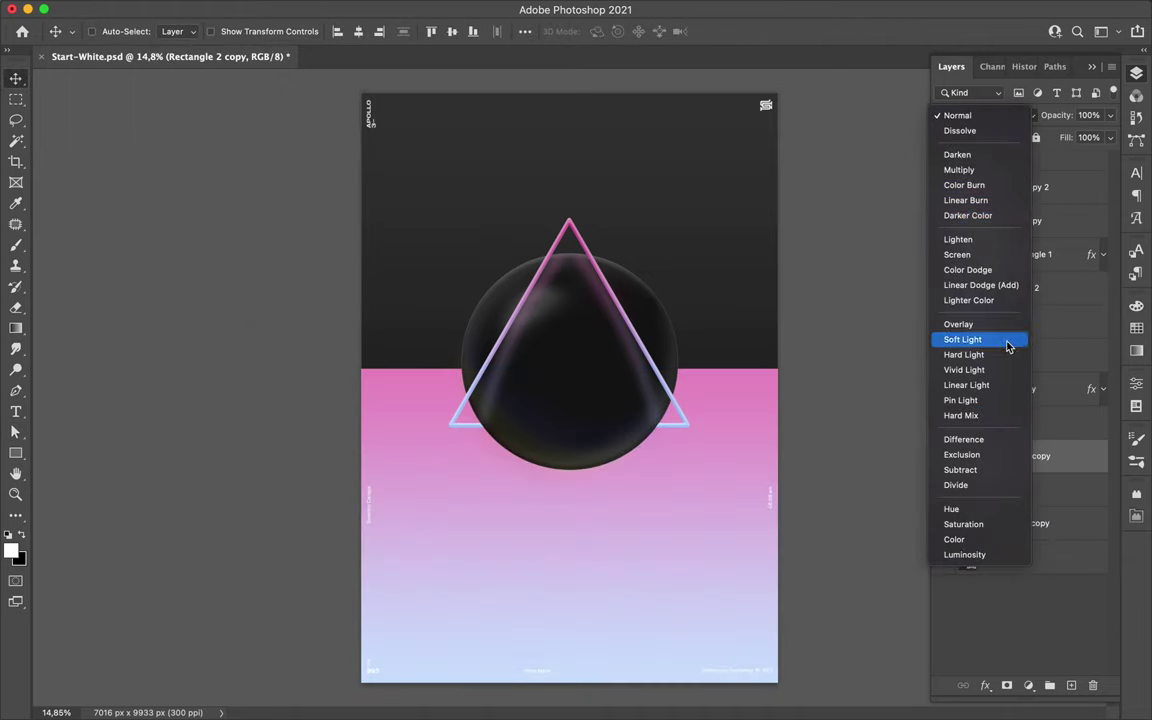
{"action": "left_click", "coordinate": [960, 400]}
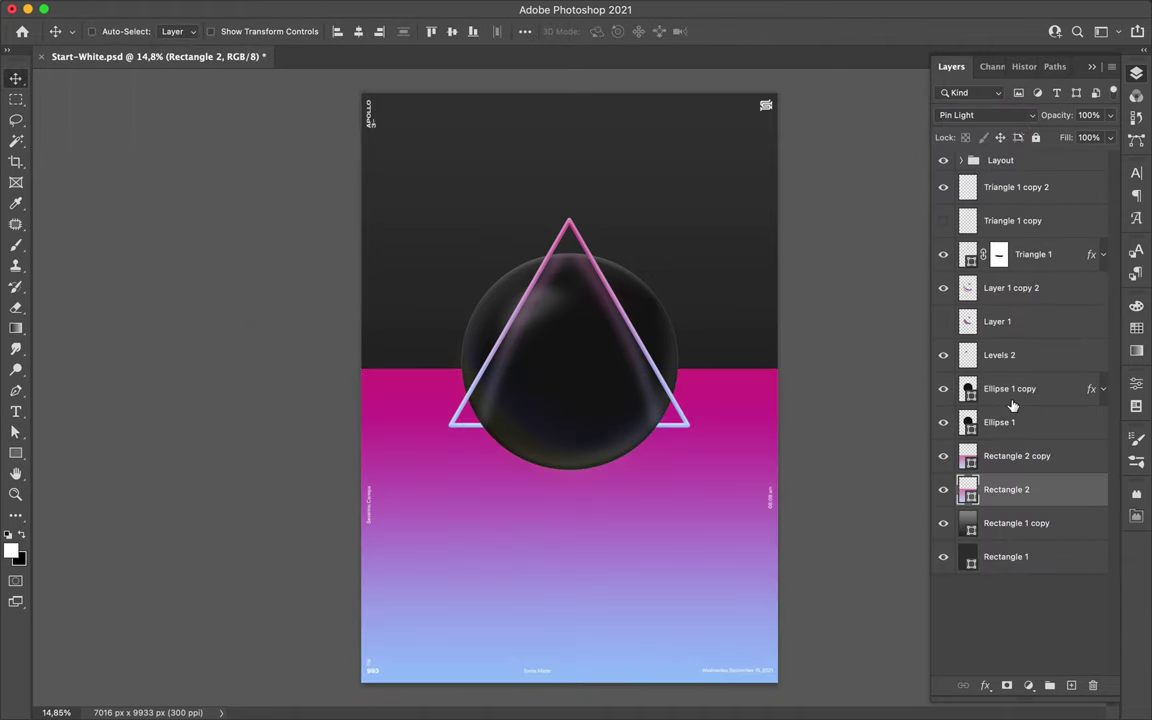
{"action": "left_click", "coordinate": [965, 200]}
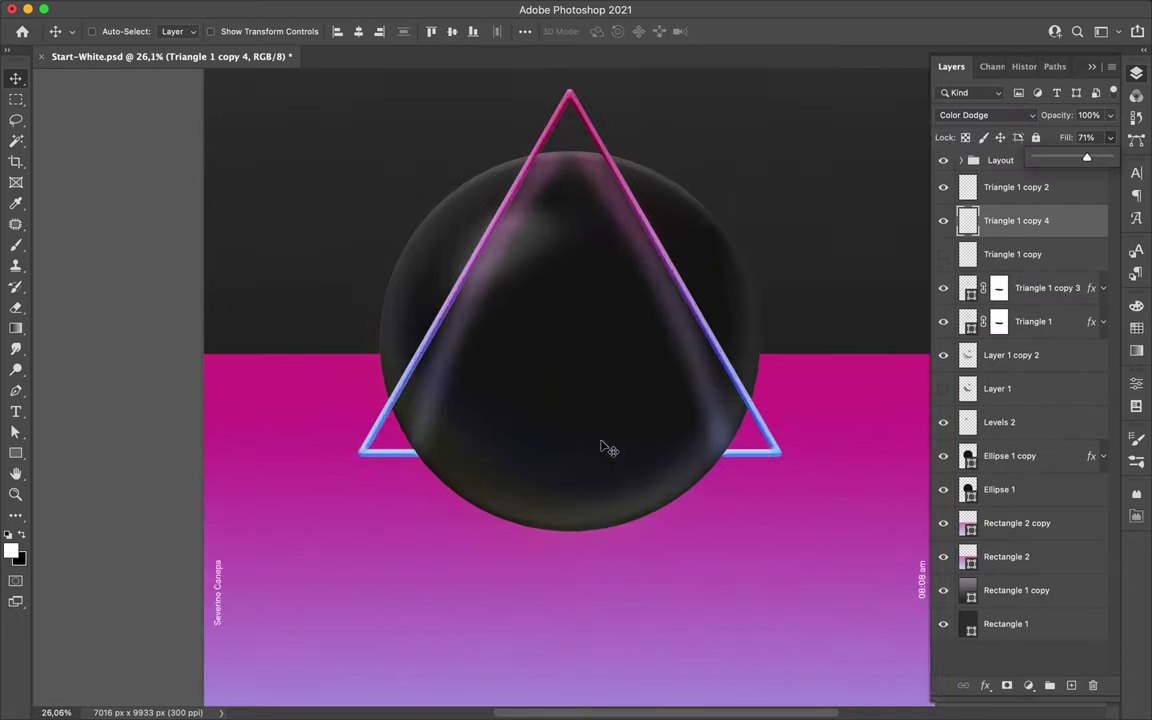
Step: Ready the Eraser at 34% opacity on Triangle 1 copy 2 and save the poster
{"action": "key", "text": "ctrl+0"}
{"action": "key", "text": "e"}
{"action": "right_click", "coordinate": [445, 105]}
{"action": "key", "text": "Return"}
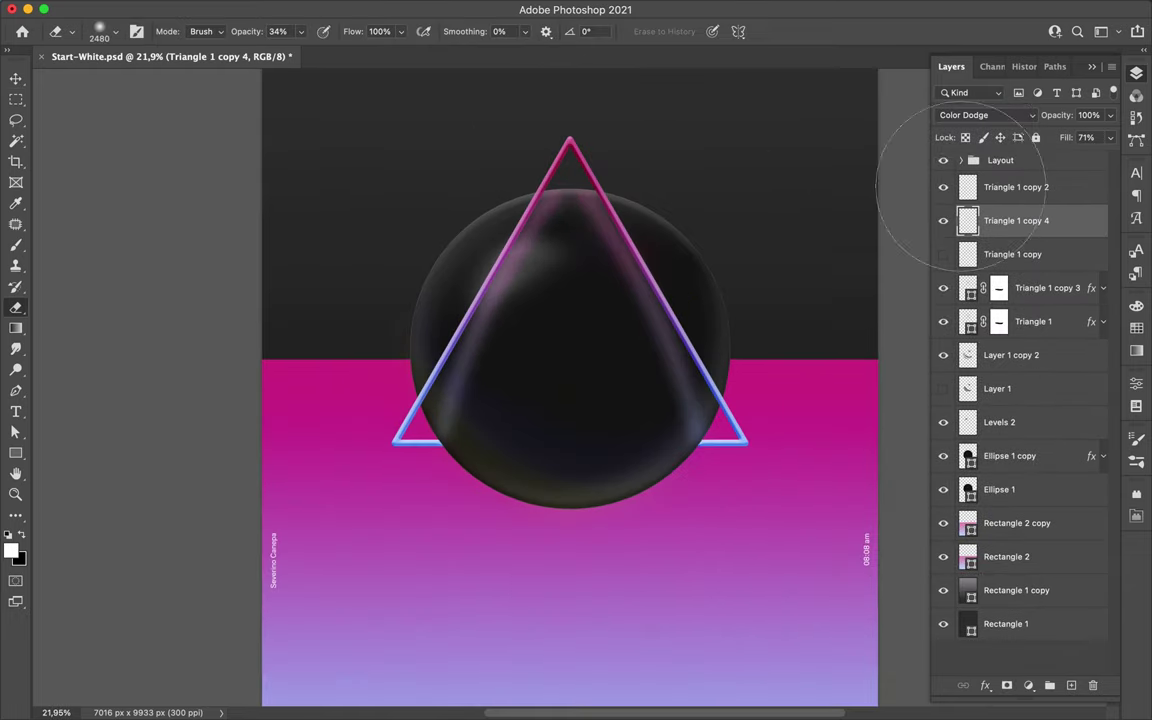
{"action": "double_click", "coordinate": [1016, 187]}
{"action": "key", "text": "ctrl+s"}
{"action": "key", "text": "ctrl+minus"}
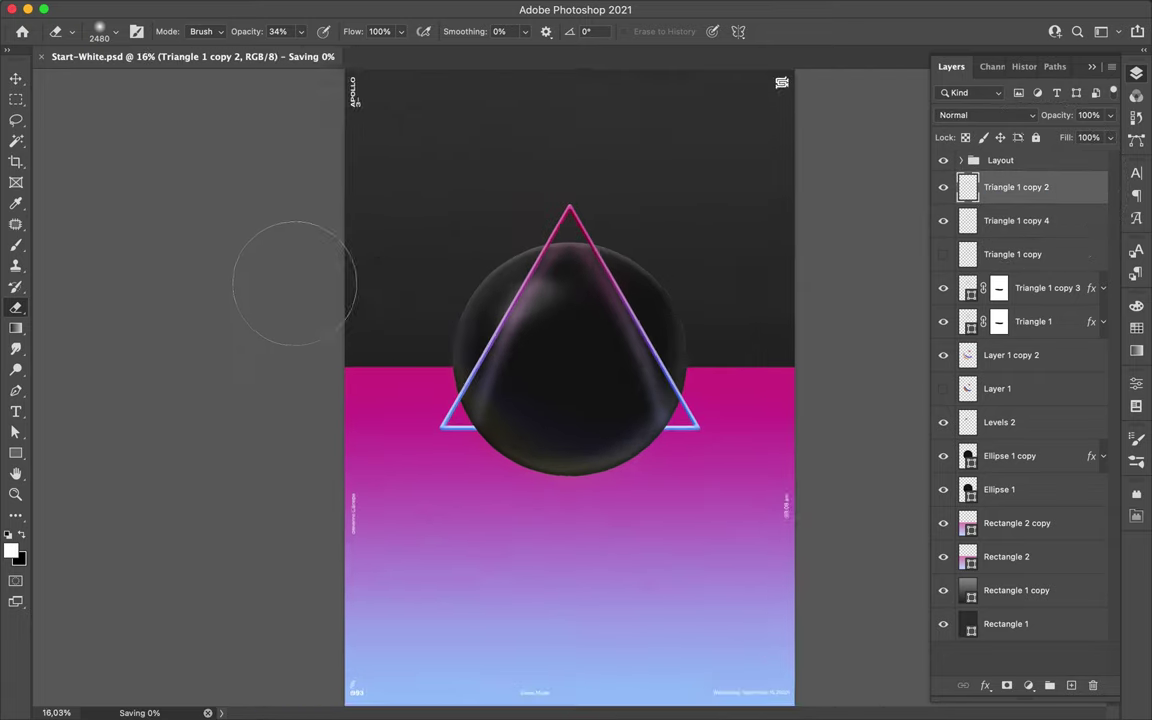